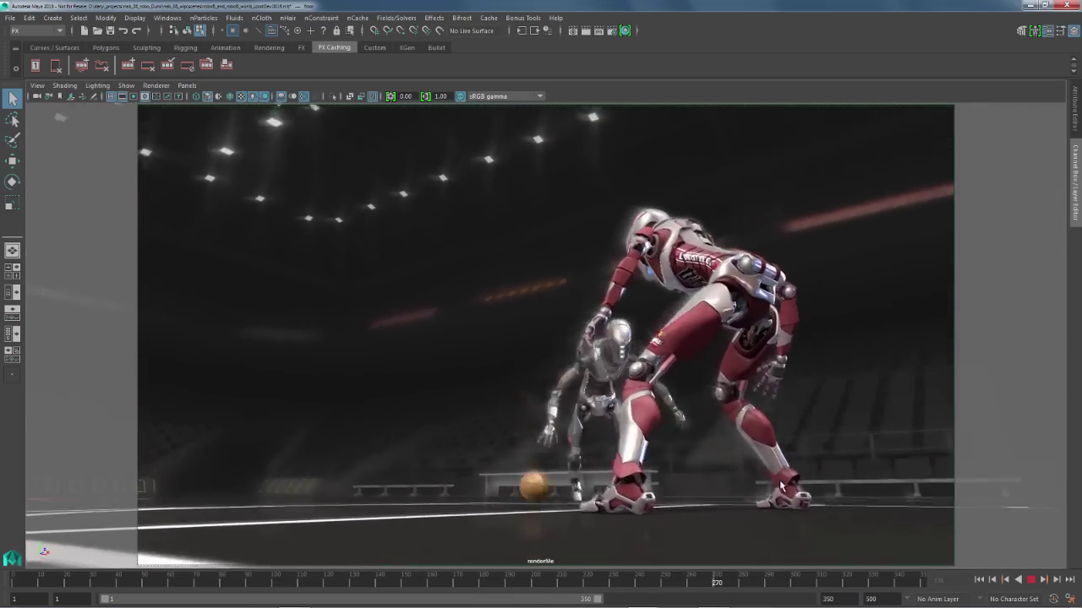
# - Stop the playback, go to frame 276 and show the scene through the persp camera
pyautogui.click(1027, 580)
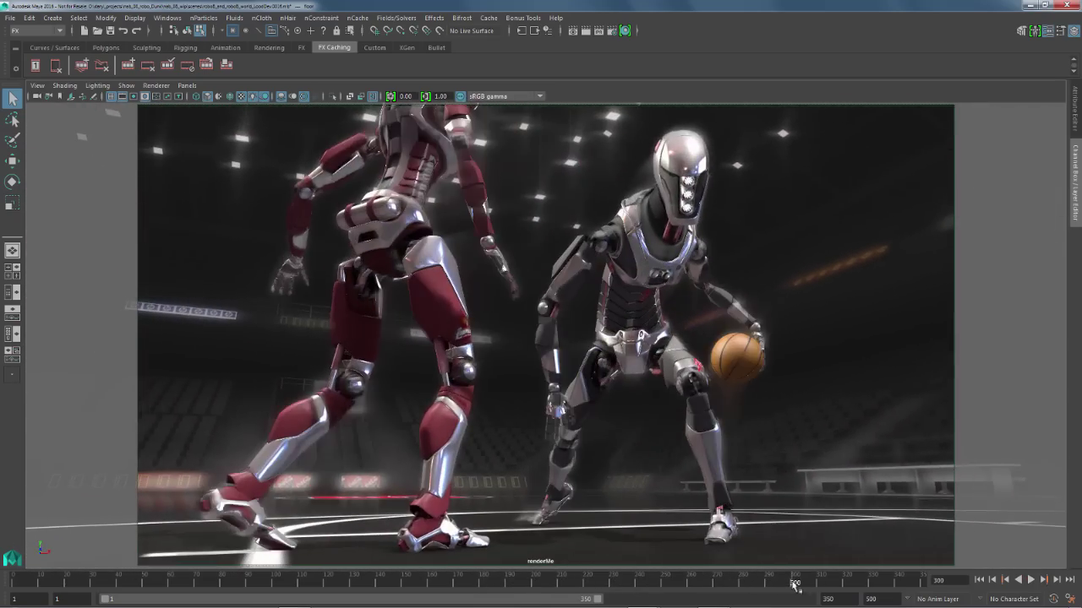
pyautogui.moveTo(787, 582); pyautogui.dragTo(732, 583)
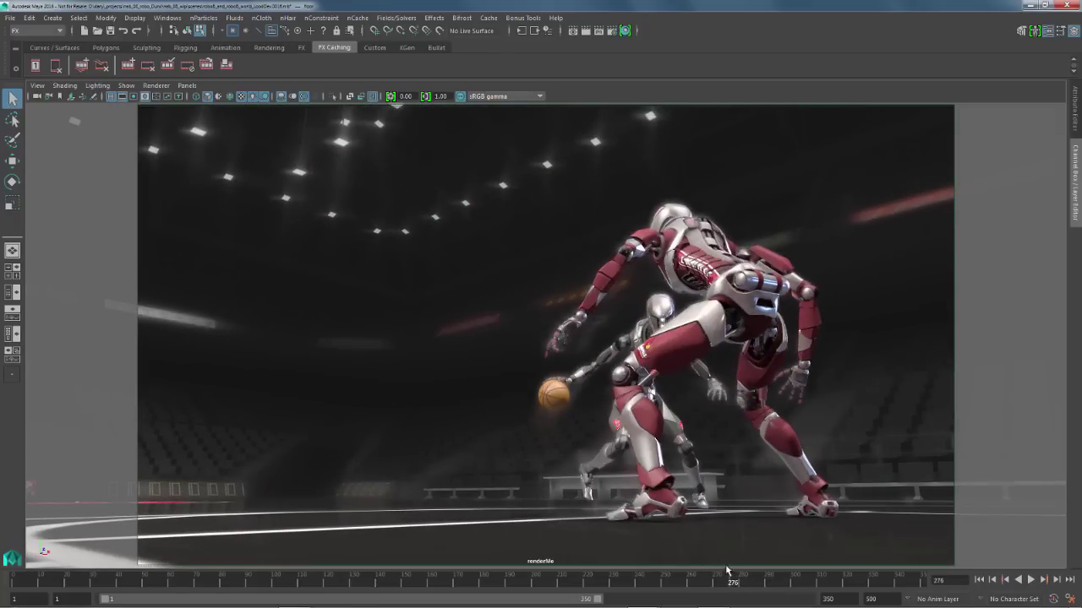
pyautogui.press('space')
pyautogui.moveTo(690, 508); pyautogui.dragTo(677, 434)
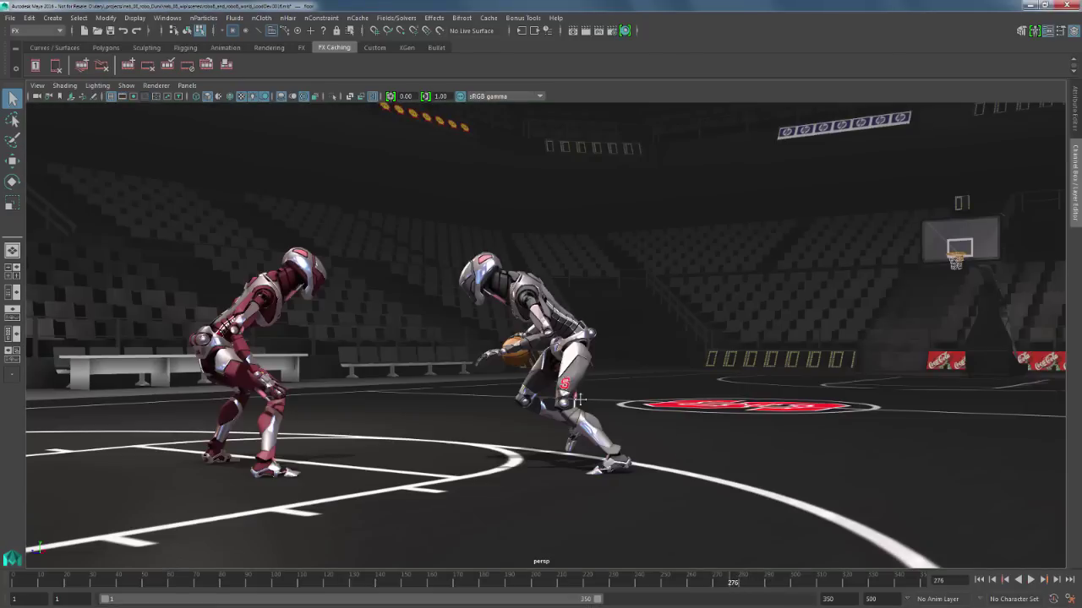
# - Examine the two robots and the basketball court from several angles in the perspective view
pyautogui.keyDown('alt'); pyautogui.moveTo(580, 399); pyautogui.dragTo(625, 394, button='middle'); pyautogui.keyUp('alt')
pyautogui.keyDown('alt'); pyautogui.moveTo(580, 390); pyautogui.dragTo(599, 389, button='right'); pyautogui.keyUp('alt')
pyautogui.keyDown('alt'); pyautogui.moveTo(599, 388); pyautogui.dragTo(605, 397); pyautogui.keyUp('alt')
pyautogui.moveTo(605, 397)
pyautogui.keyDown('alt'); pyautogui.mouseDown(button='right')
pyautogui.moveTo(639, 402)
pyautogui.moveTo(602, 404)
pyautogui.mouseUp(button='right'); pyautogui.keyUp('alt')
pyautogui.keyDown('alt'); pyautogui.moveTo(768, 442); pyautogui.dragTo(797, 362, button='middle'); pyautogui.keyUp('alt')
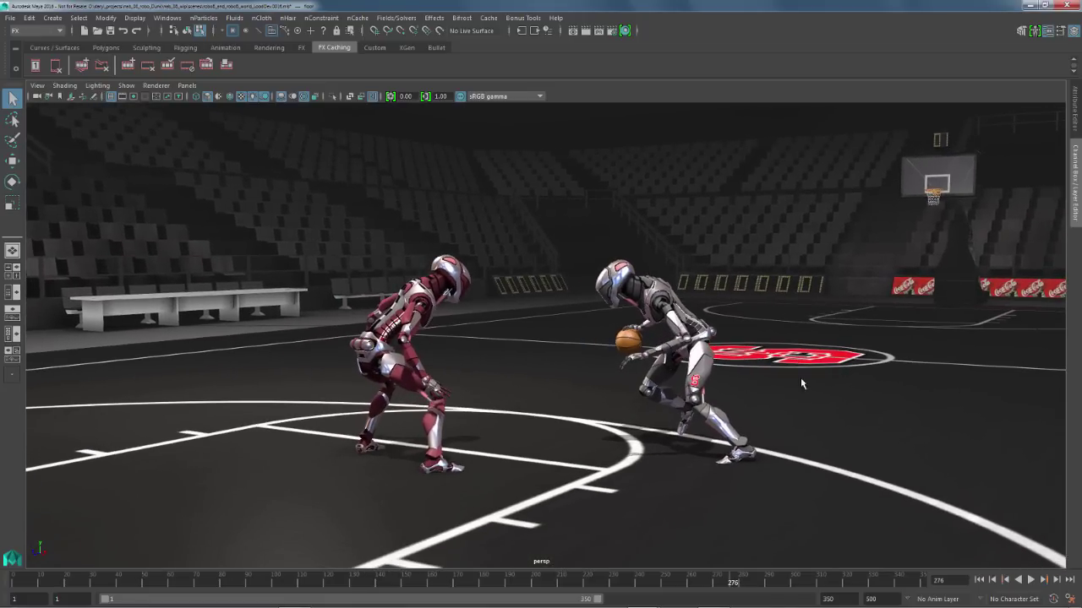
pyautogui.keyDown('alt'); pyautogui.moveTo(802, 383); pyautogui.dragTo(744, 413); pyautogui.keyUp('alt')
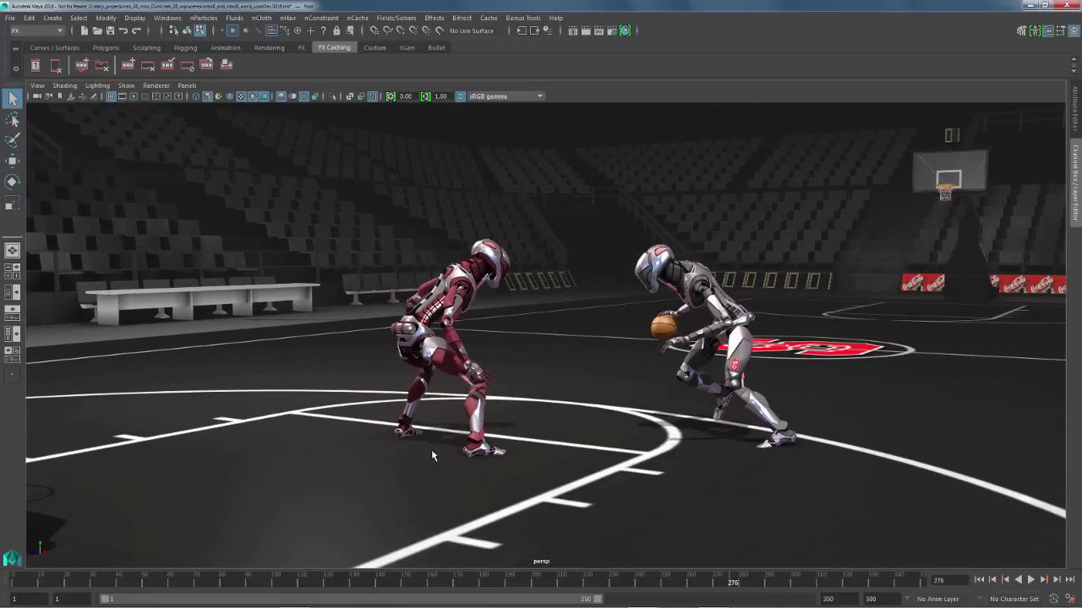
pyautogui.keyDown('alt'); pyautogui.moveTo(431, 454); pyautogui.dragTo(652, 426); pyautogui.keyUp('alt')
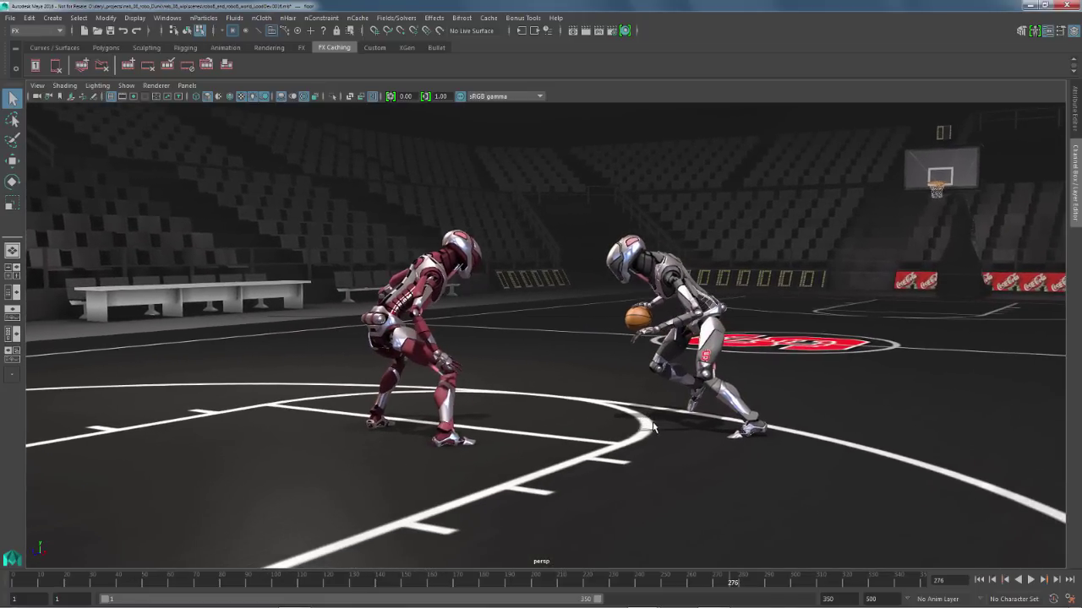
# - Switch to the combined Hypershade and perspective layout and add a Color Composite node to the floor shader graph
pyautogui.press('space')
pyautogui.click(554, 434)
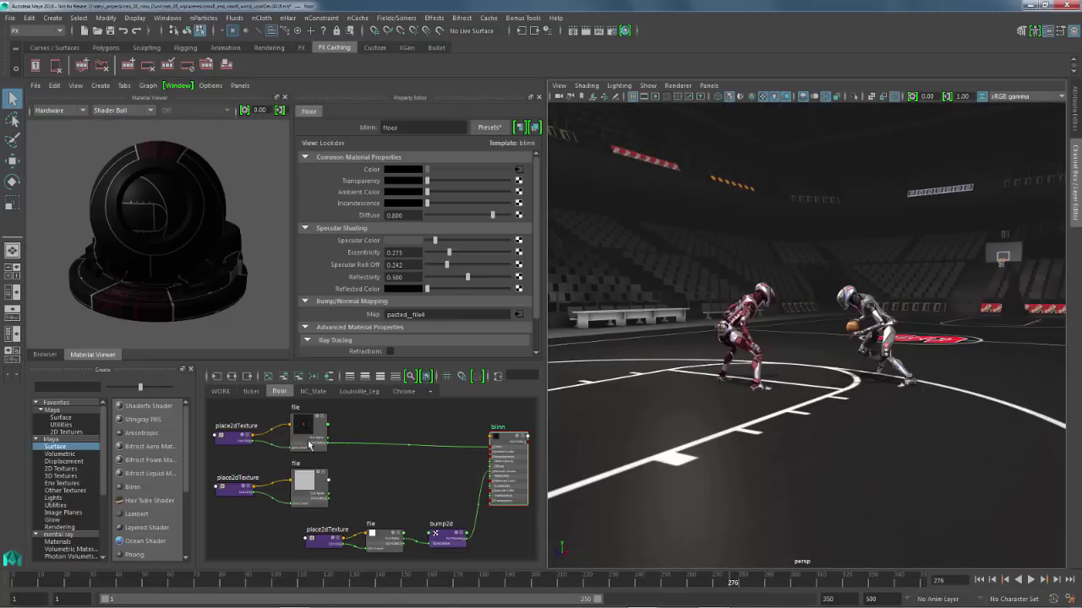
pyautogui.click(61, 425)
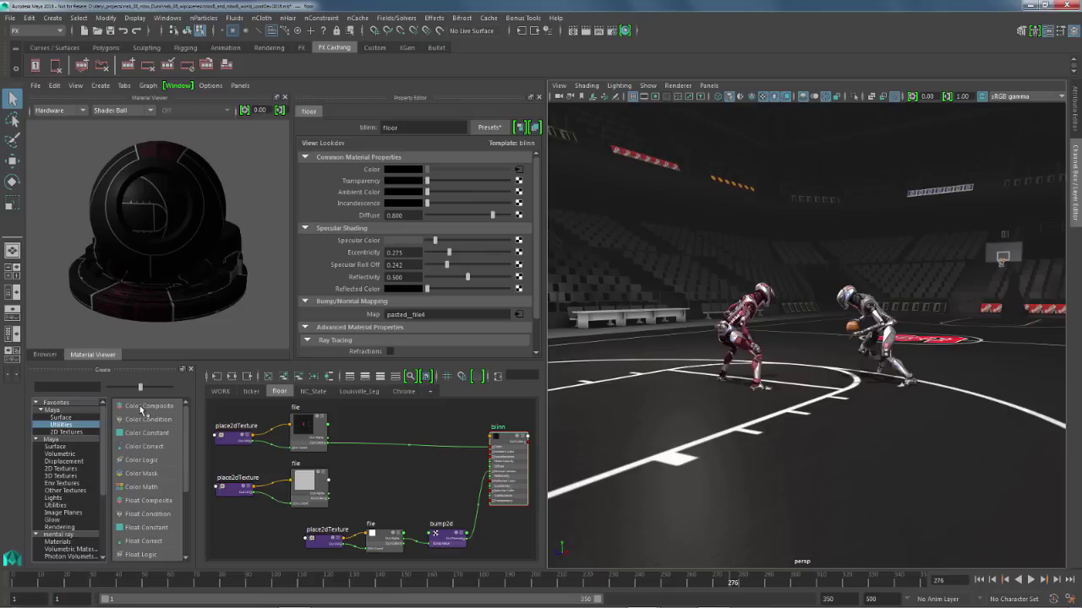
pyautogui.moveTo(140, 408); pyautogui.dragTo(378, 443, button='middle')
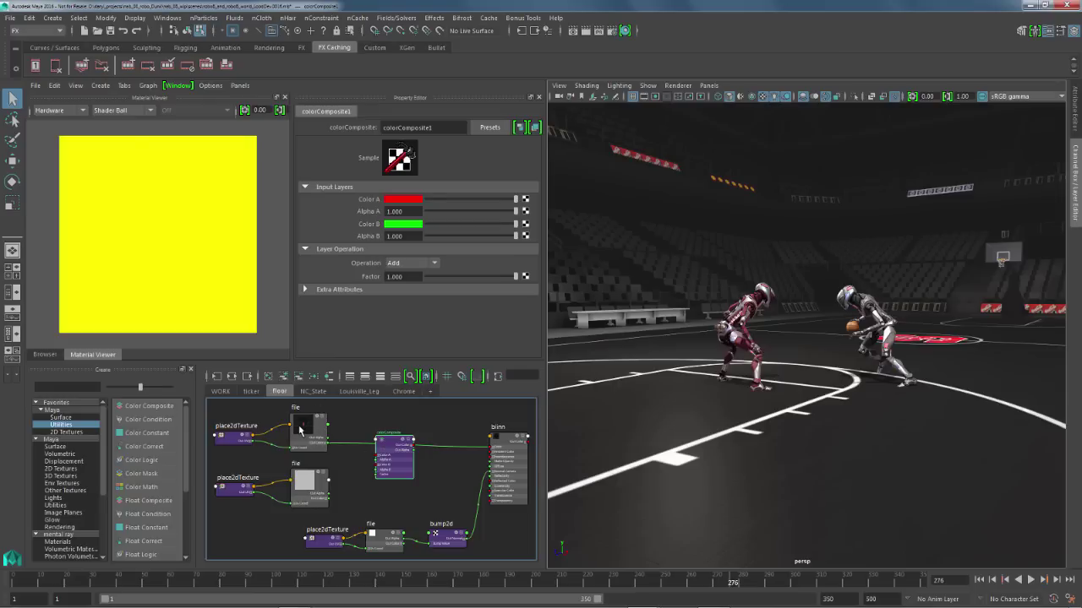
# - Feed the court-line file texture into the composite's Color A and the light file texture into Color B, using Screen at a factor of about 0.47
pyautogui.moveTo(299, 429); pyautogui.dragTo(365, 200, button='middle')
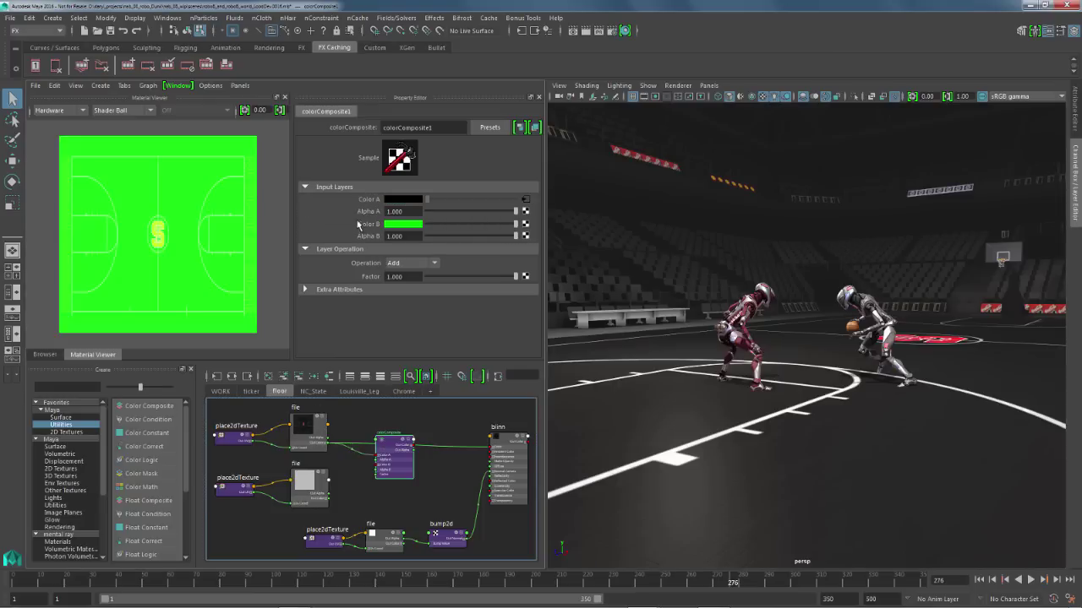
pyautogui.moveTo(299, 483); pyautogui.dragTo(403, 224, button='middle')
pyautogui.click(412, 264)
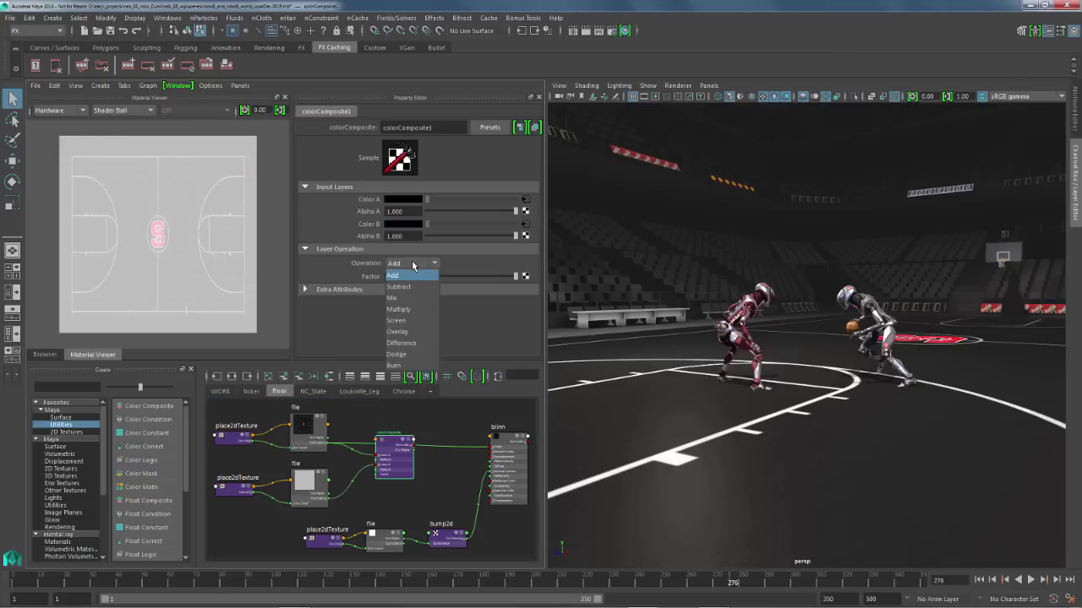
pyautogui.click(403, 320)
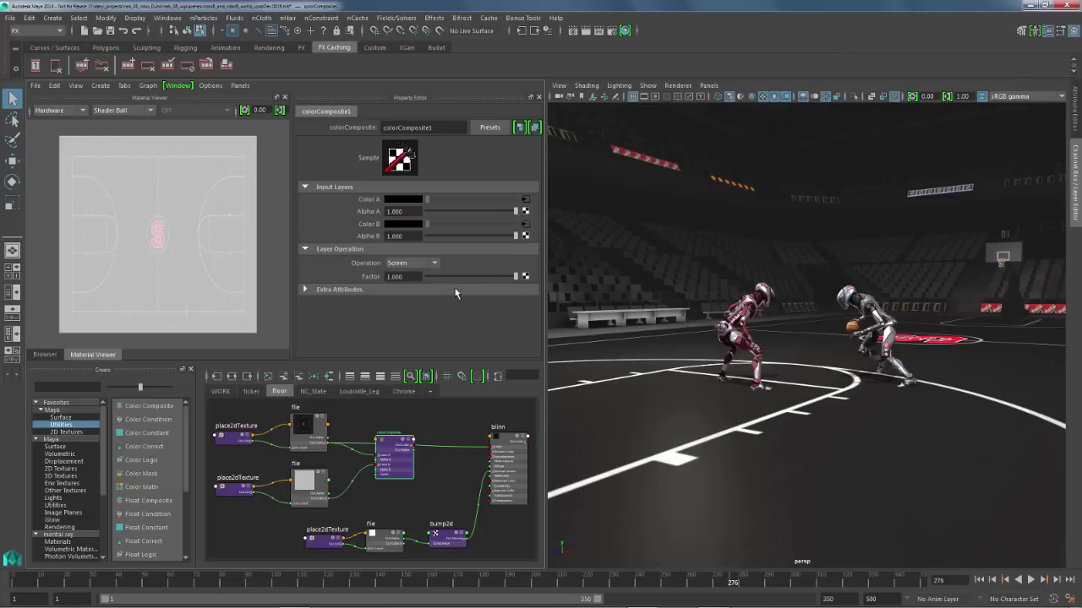
pyautogui.moveTo(515, 276); pyautogui.dragTo(469, 279)
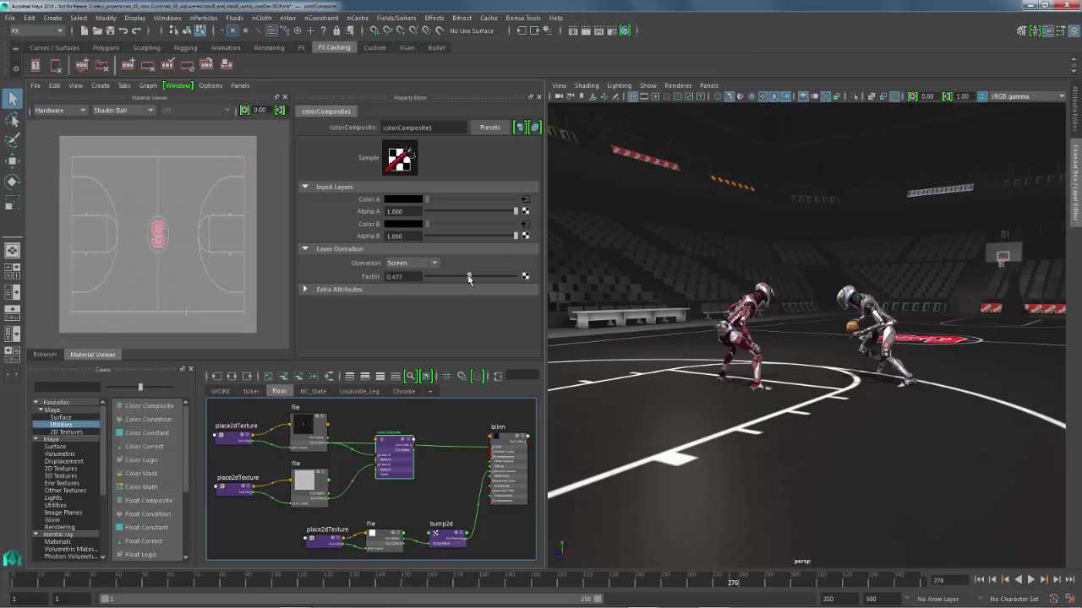
# - Connect the Color Composite node's output color to the color of the floor's blinn material
pyautogui.scroll(3, 414, 456)
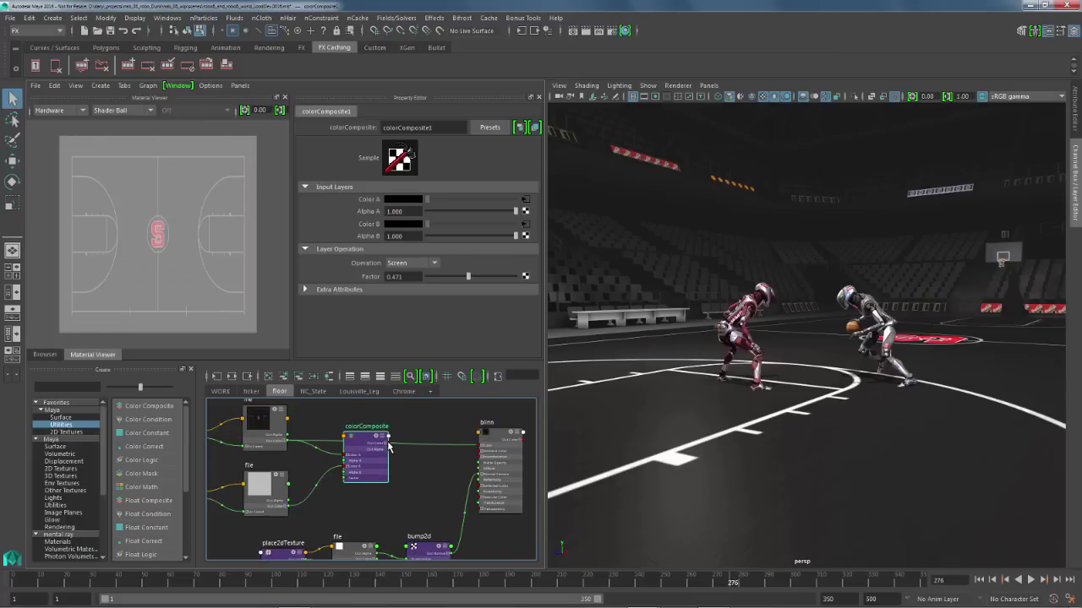
pyautogui.moveTo(389, 445); pyautogui.dragTo(479, 445)
pyautogui.keyDown('alt'); pyautogui.moveTo(892, 400); pyautogui.dragTo(832, 407, button='middle'); pyautogui.keyUp('alt')
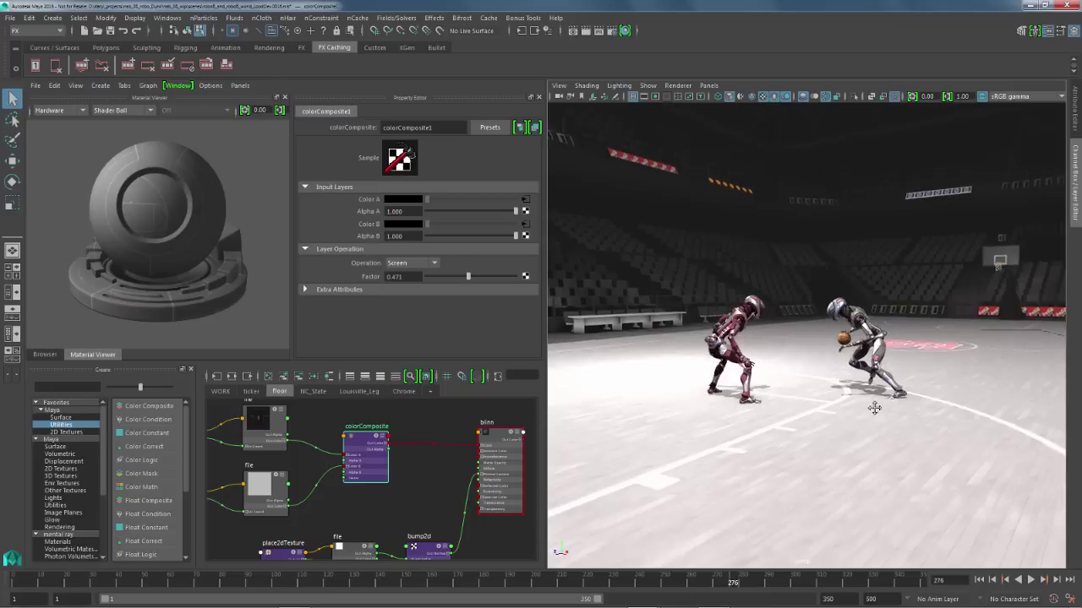
pyautogui.keyDown('alt'); pyautogui.moveTo(832, 406); pyautogui.dragTo(837, 407, button='right'); pyautogui.keyUp('alt')
pyautogui.keyDown('alt'); pyautogui.moveTo(836, 407); pyautogui.dragTo(827, 407); pyautogui.keyUp('alt')
pyautogui.scroll(3, 829, 412)
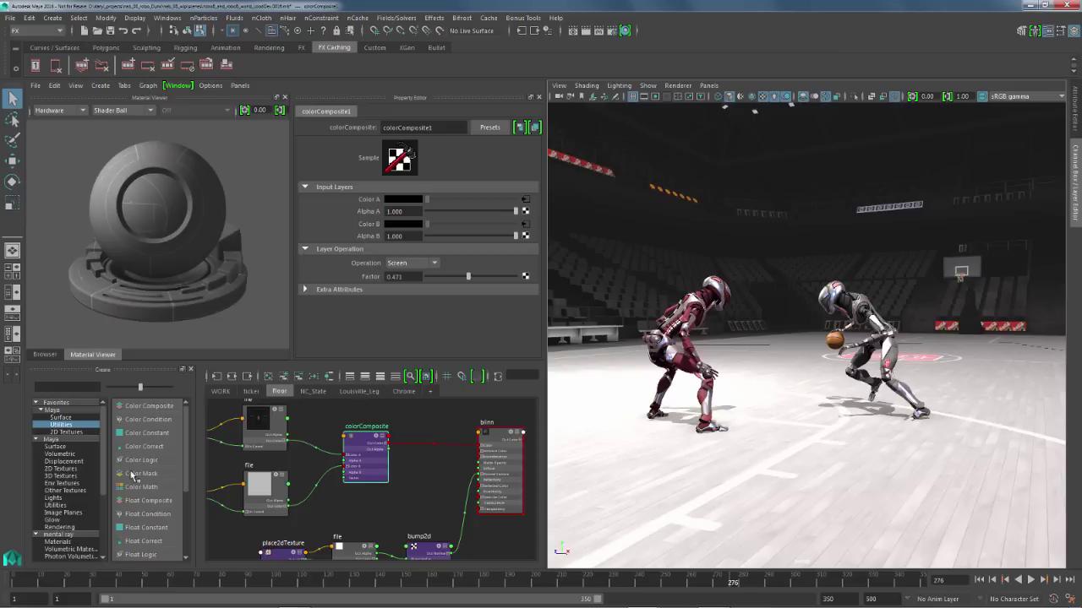
# - Insert a Color Correct node between the Color Composite node and the floor's blinn color
pyautogui.moveTo(127, 452); pyautogui.dragTo(426, 440)
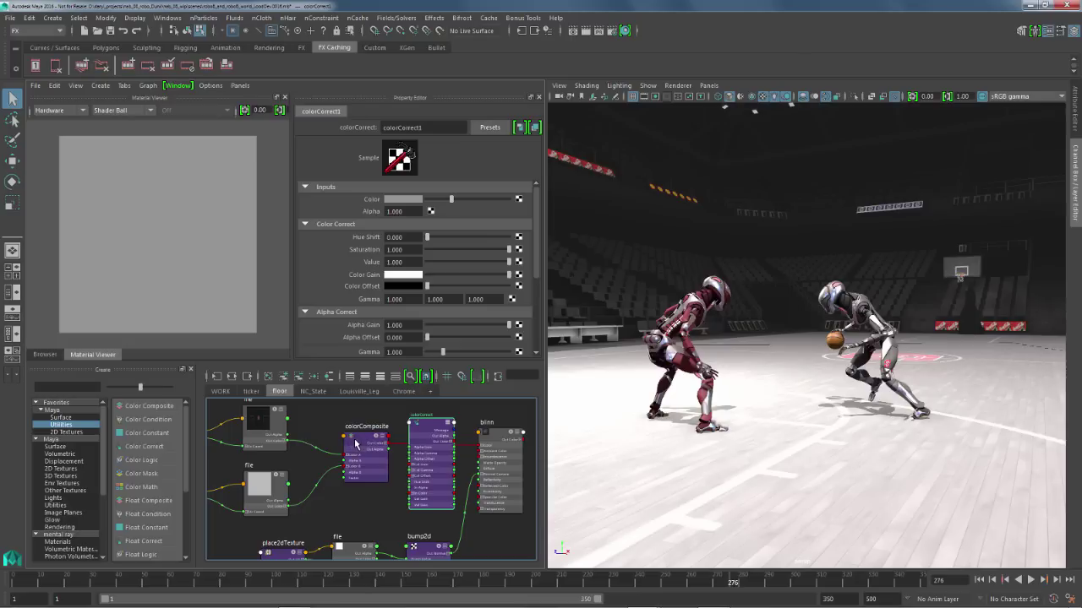
pyautogui.moveTo(357, 441); pyautogui.dragTo(367, 202, button='middle')
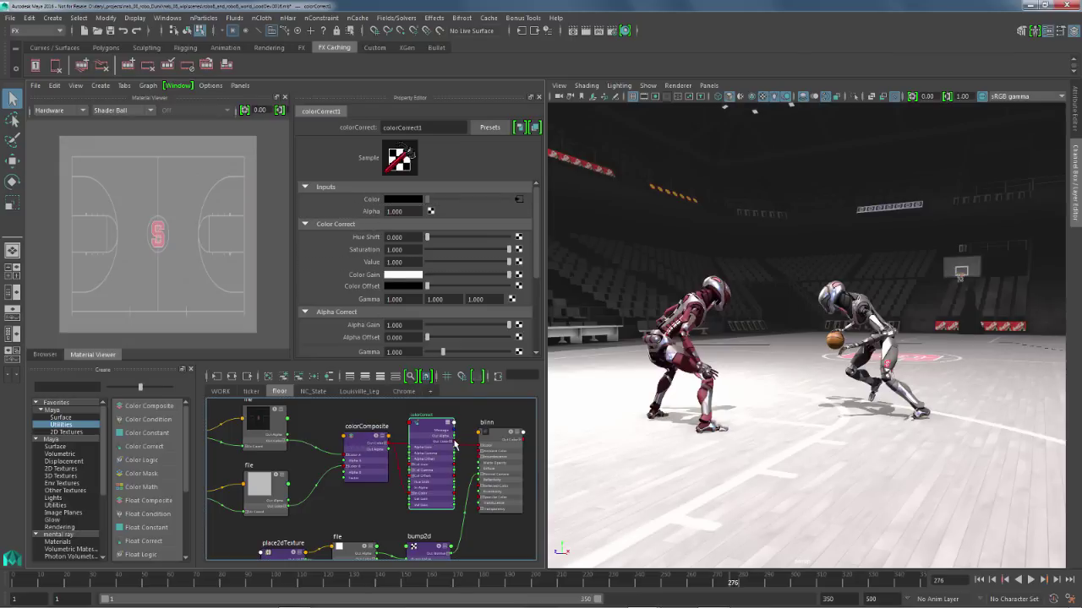
pyautogui.moveTo(455, 441); pyautogui.dragTo(481, 445)
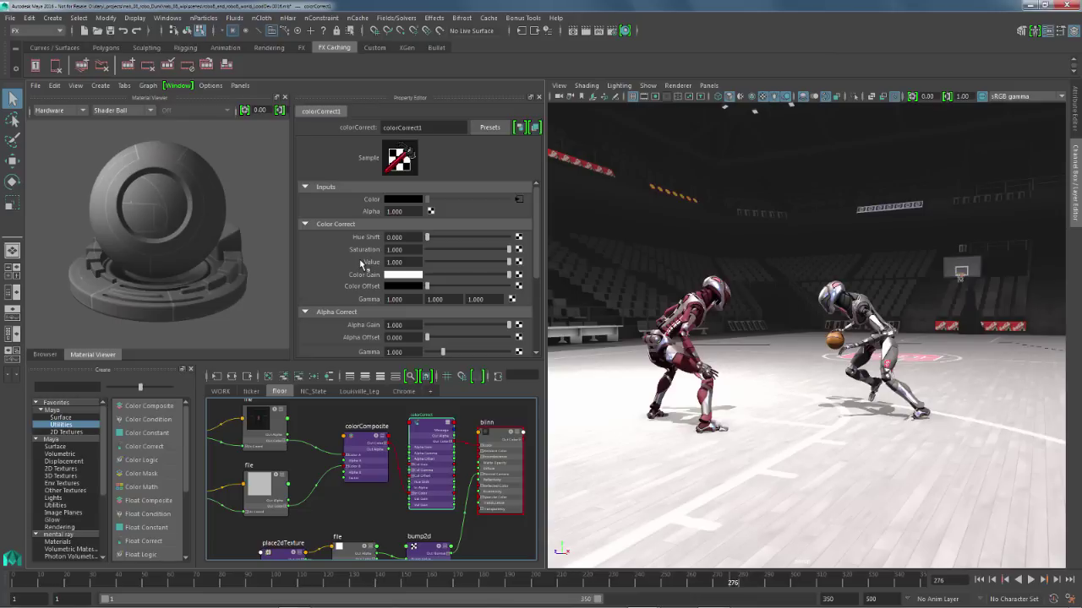
# - Set all three gamma components of the Color Correct node to 0.2
pyautogui.click(408, 299)
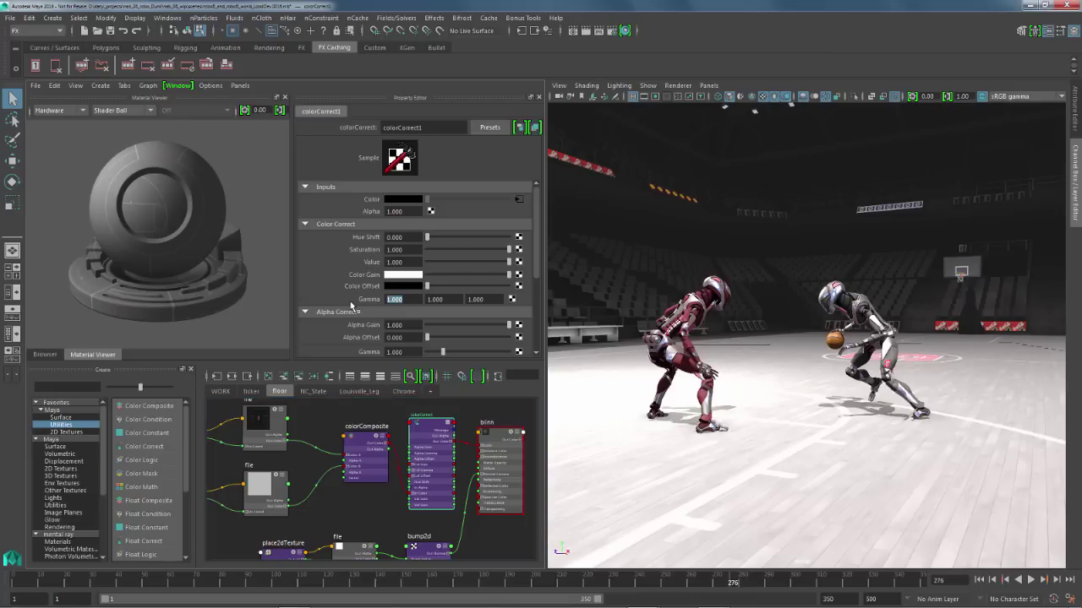
pyautogui.press('BackSpace')
pyautogui.write('.2')
pyautogui.press('Tab')
pyautogui.write('.2')
pyautogui.press('Tab')
pyautogui.write('.2')
pyautogui.press('Tab')
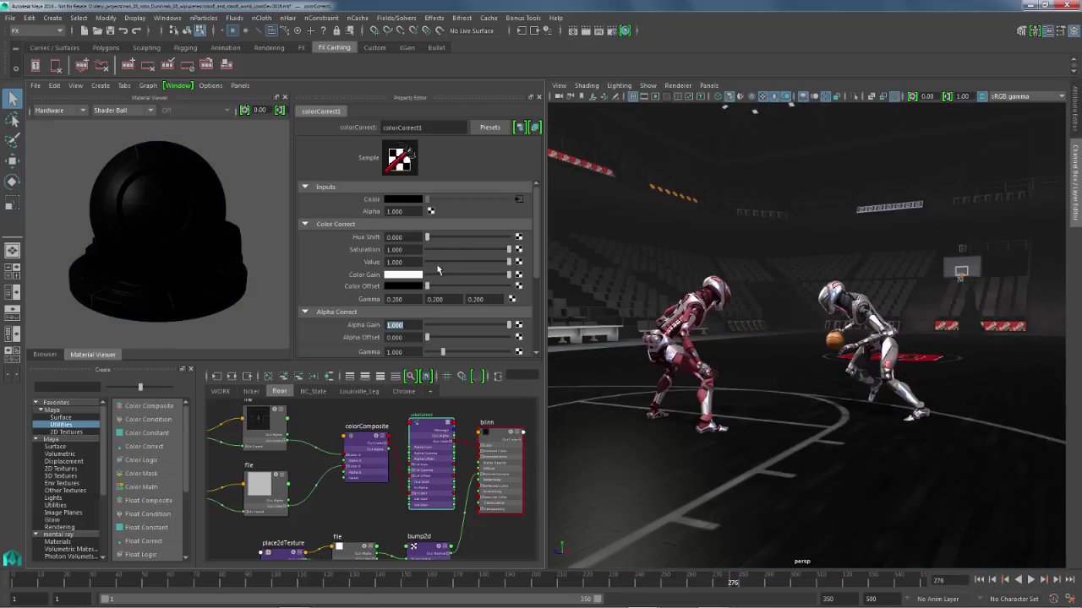
# - Set the value of the Color Correct node to 1.5
pyautogui.keyDown('alt'); pyautogui.moveTo(685, 336); pyautogui.dragTo(683, 345); pyautogui.keyUp('alt')
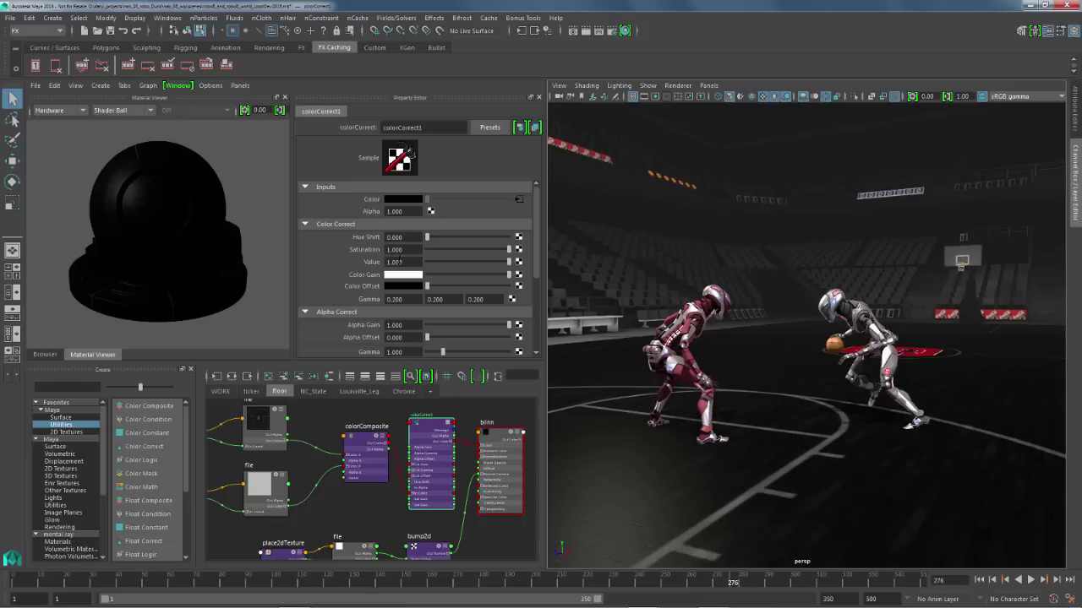
pyautogui.click(400, 262)
pyautogui.write('1.5')
pyautogui.press('Return')
pyautogui.keyDown('alt'); pyautogui.moveTo(755, 380); pyautogui.dragTo(718, 366, button='middle'); pyautogui.keyUp('alt')
pyautogui.keyDown('alt'); pyautogui.moveTo(718, 366); pyautogui.dragTo(724, 441, button='right'); pyautogui.keyUp('alt')
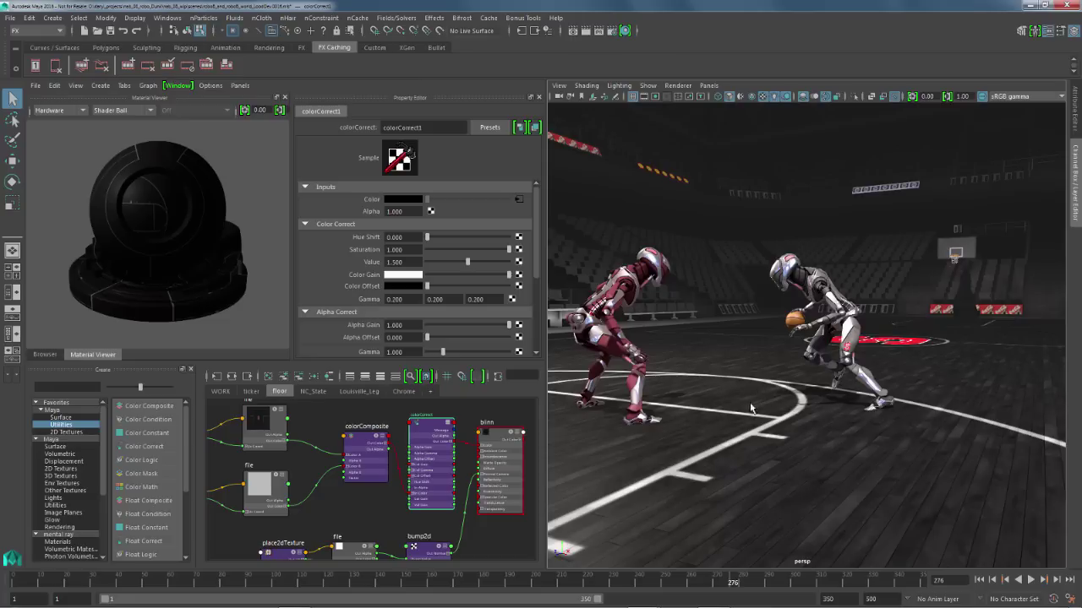
# - With the center-court logo in view, set the Color Correct node's hue shift to about 5 and its saturation to about 0.8
pyautogui.keyDown('alt'); pyautogui.moveTo(785, 380); pyautogui.dragTo(695, 432); pyautogui.keyUp('alt')
pyautogui.keyDown('alt'); pyautogui.moveTo(694, 428); pyautogui.dragTo(832, 416, button='right'); pyautogui.keyUp('alt')
pyautogui.keyDown('alt'); pyautogui.moveTo(832, 405); pyautogui.dragTo(751, 430); pyautogui.keyUp('alt')
pyautogui.keyDown('alt'); pyautogui.moveTo(793, 404); pyautogui.dragTo(703, 429, button='middle'); pyautogui.keyUp('alt')
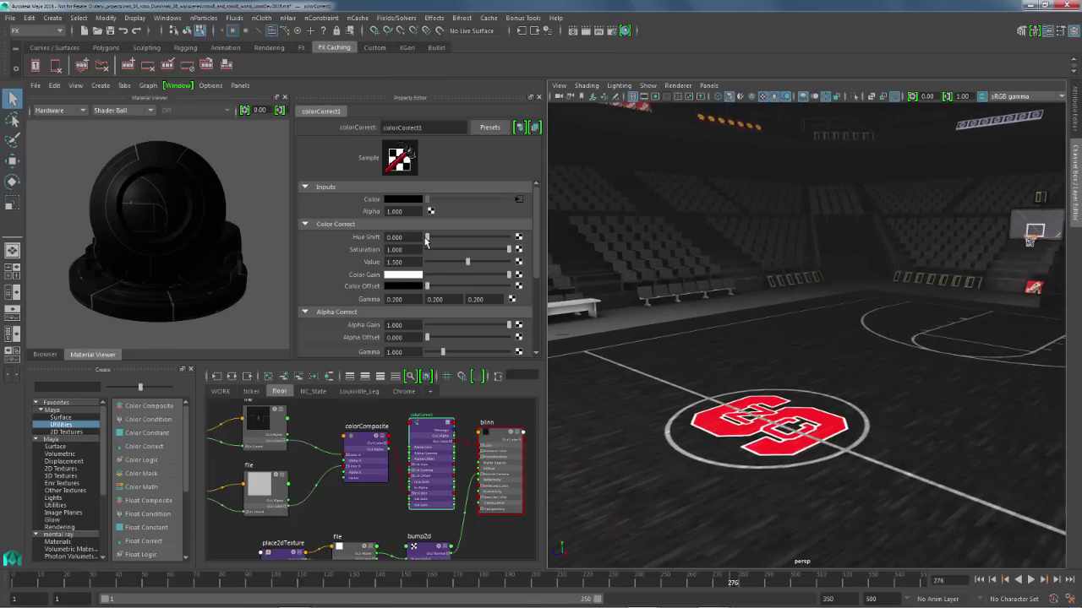
pyautogui.moveTo(426, 240)
pyautogui.mouseDown()
pyautogui.moveTo(518, 244)
pyautogui.moveTo(429, 242)
pyautogui.mouseUp()
pyautogui.moveTo(509, 251); pyautogui.dragTo(494, 254)
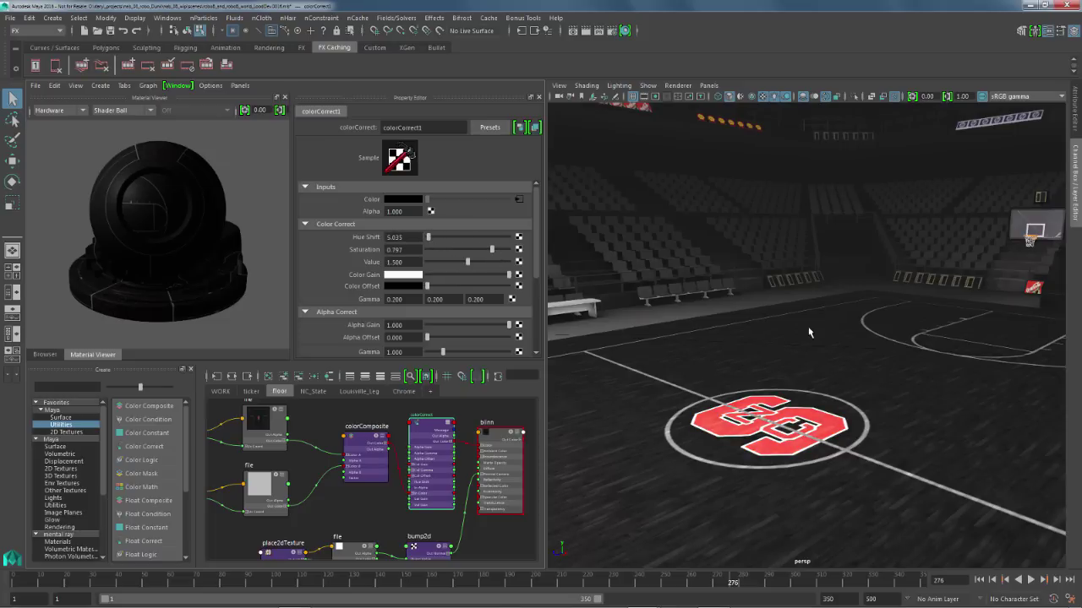
# - Inspect the adjusted floor around the robots and play the animation from frame 276 to frame 290
pyautogui.keyDown('alt'); pyautogui.moveTo(799, 336); pyautogui.dragTo(841, 334); pyautogui.keyUp('alt')
pyautogui.keyDown('alt'); pyautogui.moveTo(841, 334); pyautogui.dragTo(673, 347, button='right'); pyautogui.keyUp('alt')
pyautogui.keyDown('alt'); pyautogui.moveTo(691, 346); pyautogui.dragTo(872, 261, button='middle'); pyautogui.keyUp('alt')
pyautogui.keyDown('alt'); pyautogui.moveTo(693, 360); pyautogui.dragTo(698, 350); pyautogui.keyUp('alt')
pyautogui.keyDown('alt'); pyautogui.moveTo(698, 350); pyautogui.dragTo(770, 351, button='right'); pyautogui.keyUp('alt')
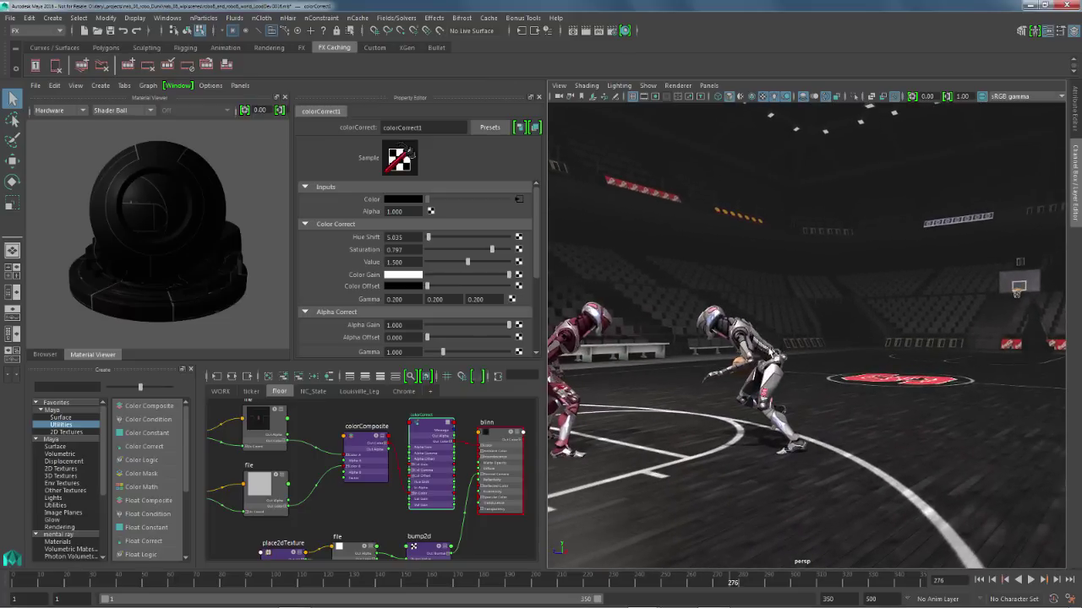
pyautogui.keyDown('alt'); pyautogui.moveTo(771, 353); pyautogui.dragTo(718, 360); pyautogui.keyUp('alt')
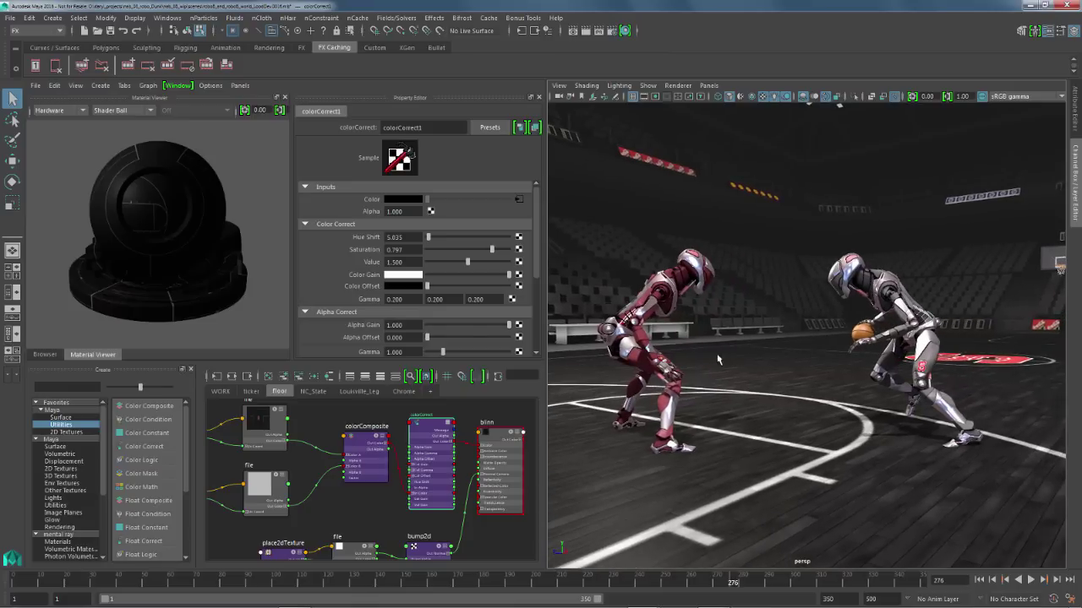
pyautogui.keyDown('alt'); pyautogui.moveTo(717, 360); pyautogui.dragTo(716, 360, button='right'); pyautogui.keyUp('alt')
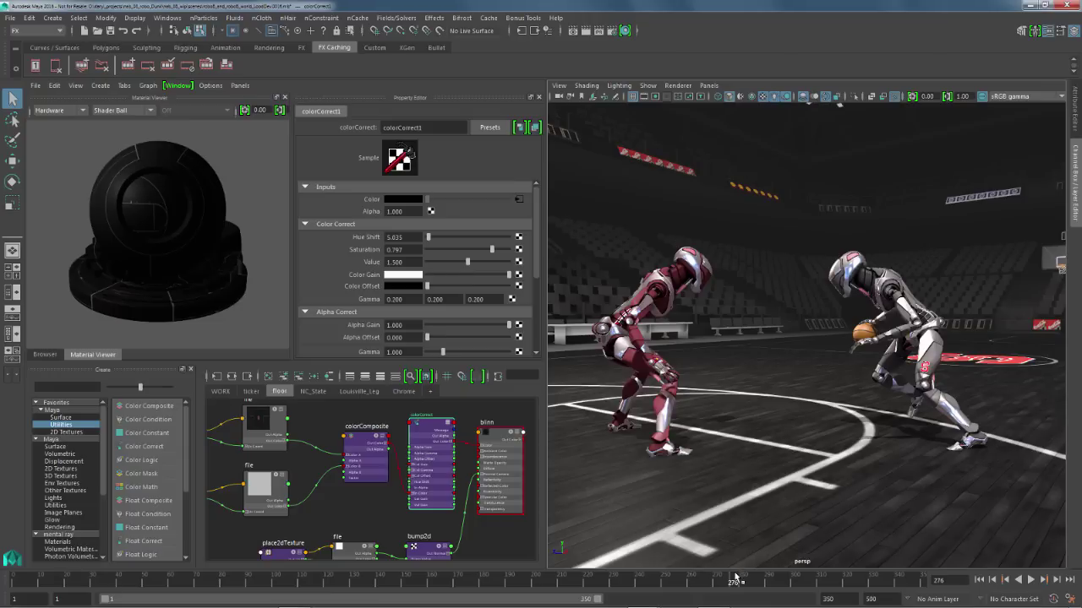
pyautogui.hotkey('alt', 'v')
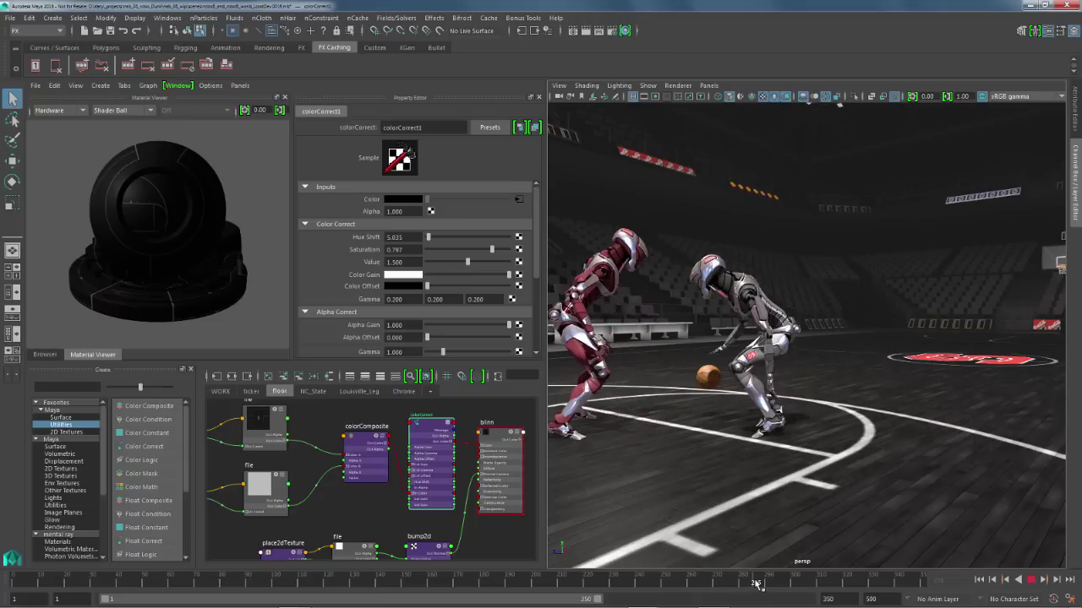
pyautogui.hotkey('alt', 'v')
# - Examine the silver robot's torso number and thigh logo up close
pyautogui.keyDown('alt'); pyautogui.moveTo(751, 426); pyautogui.dragTo(814, 425); pyautogui.keyUp('alt')
pyautogui.keyDown('alt'); pyautogui.moveTo(814, 425); pyautogui.dragTo(852, 428, button='right'); pyautogui.keyUp('alt')
pyautogui.keyDown('alt'); pyautogui.moveTo(853, 428); pyautogui.dragTo(824, 429); pyautogui.keyUp('alt')
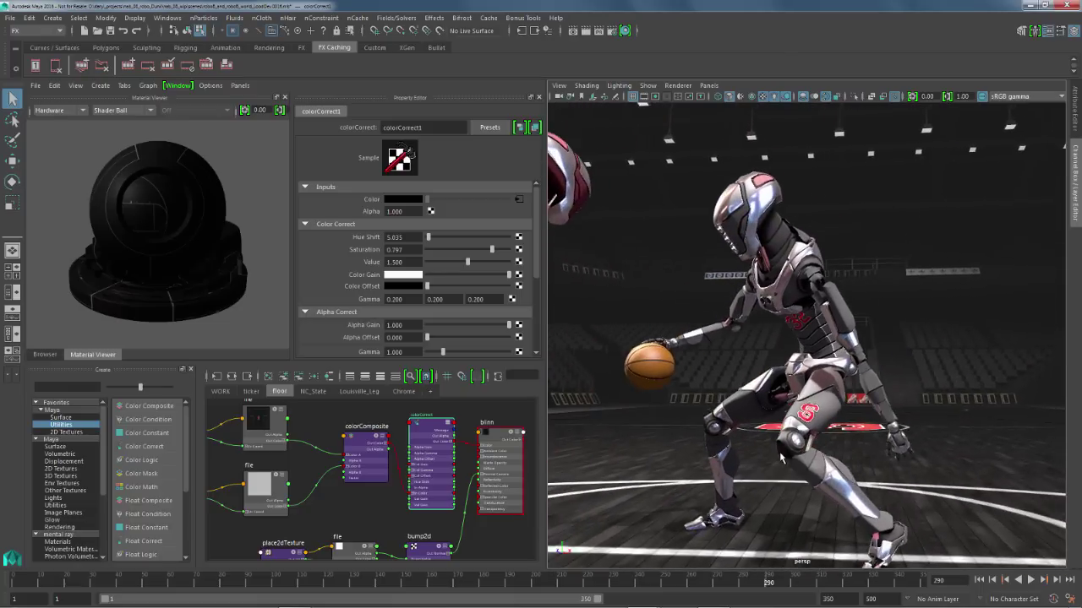
pyautogui.keyDown('alt'); pyautogui.moveTo(824, 429); pyautogui.dragTo(863, 441, button='right'); pyautogui.keyUp('alt')
pyautogui.keyDown('alt'); pyautogui.moveTo(863, 441); pyautogui.dragTo(868, 449); pyautogui.keyUp('alt')
pyautogui.keyDown('alt'); pyautogui.moveTo(809, 433); pyautogui.dragTo(766, 467); pyautogui.keyUp('alt')
pyautogui.keyDown('alt'); pyautogui.moveTo(766, 467); pyautogui.dragTo(799, 457, button='right'); pyautogui.keyUp('alt')
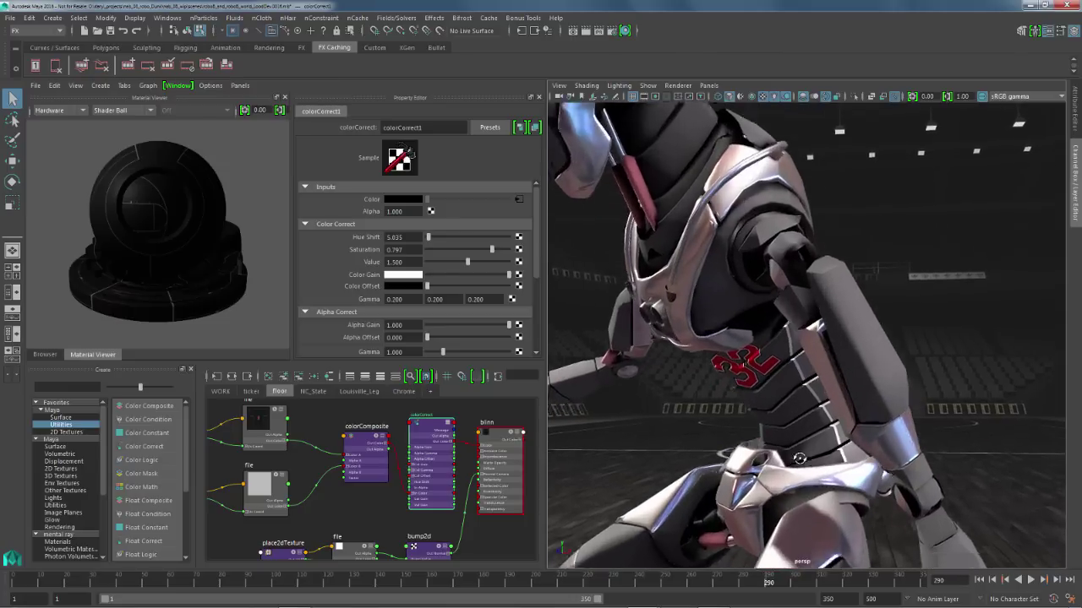
pyautogui.keyDown('alt'); pyautogui.moveTo(799, 457); pyautogui.dragTo(799, 434, button='middle'); pyautogui.keyUp('alt')
pyautogui.keyDown('alt'); pyautogui.moveTo(799, 435); pyautogui.dragTo(770, 437); pyautogui.keyUp('alt')
pyautogui.keyDown('alt'); pyautogui.moveTo(770, 438); pyautogui.dragTo(793, 421, button='middle'); pyautogui.keyUp('alt')
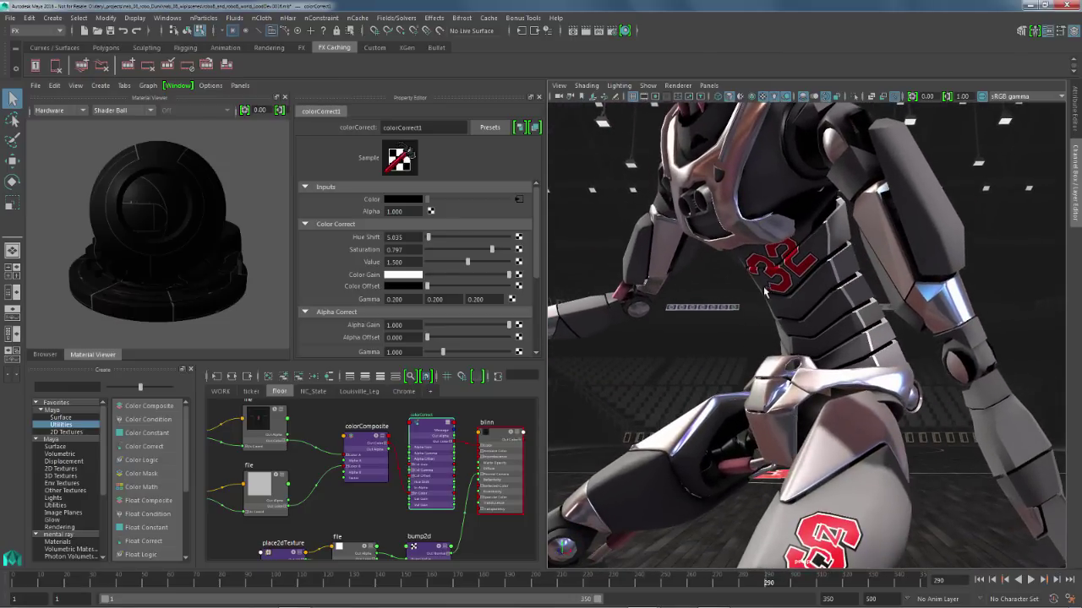
pyautogui.keyDown('alt'); pyautogui.moveTo(824, 316); pyautogui.dragTo(829, 263); pyautogui.keyUp('alt')
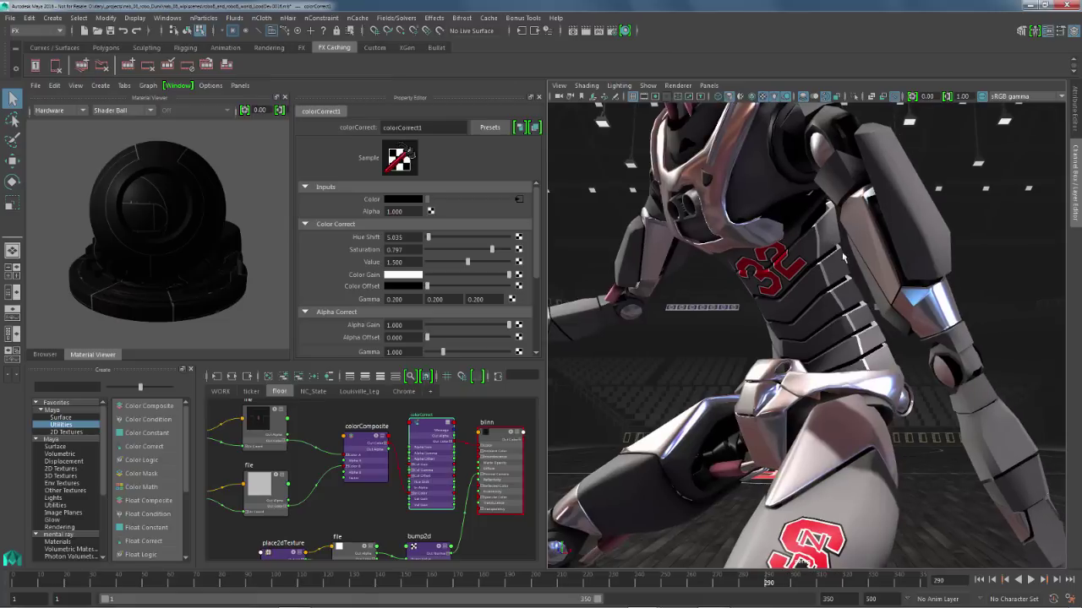
# - Bring up the NC_State shader graph and inspect the attributes of its ramp and its number 32 file texture
pyautogui.click(313, 391)
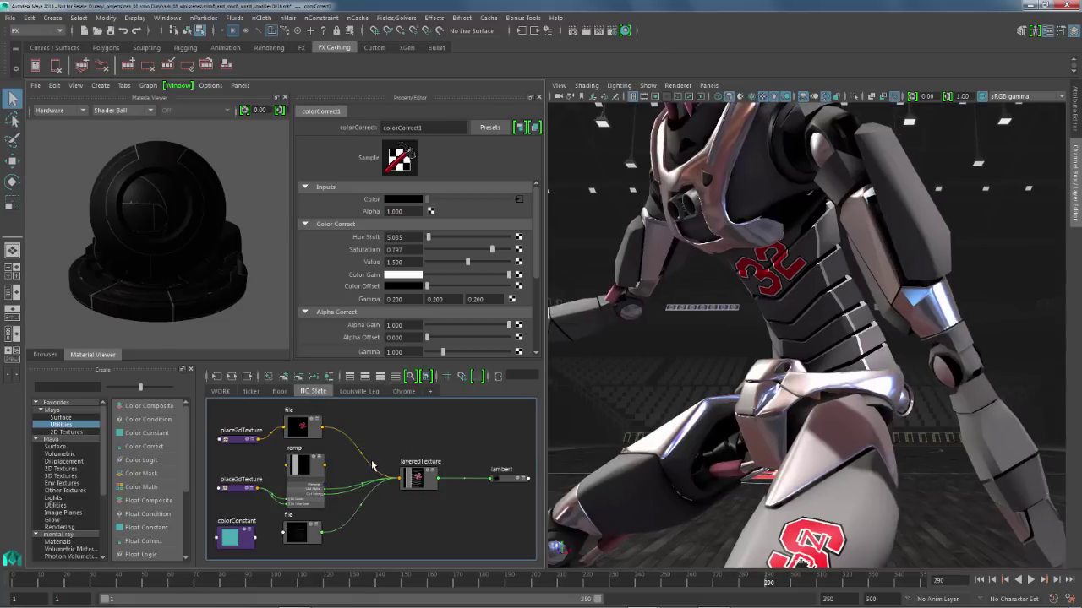
pyautogui.click(300, 472)
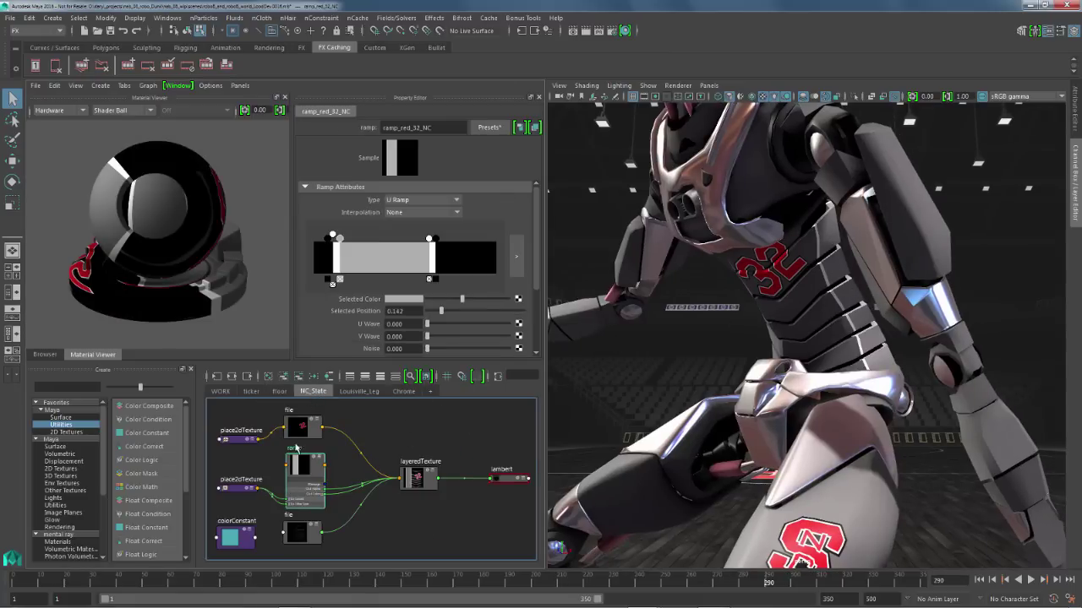
pyautogui.click(305, 429)
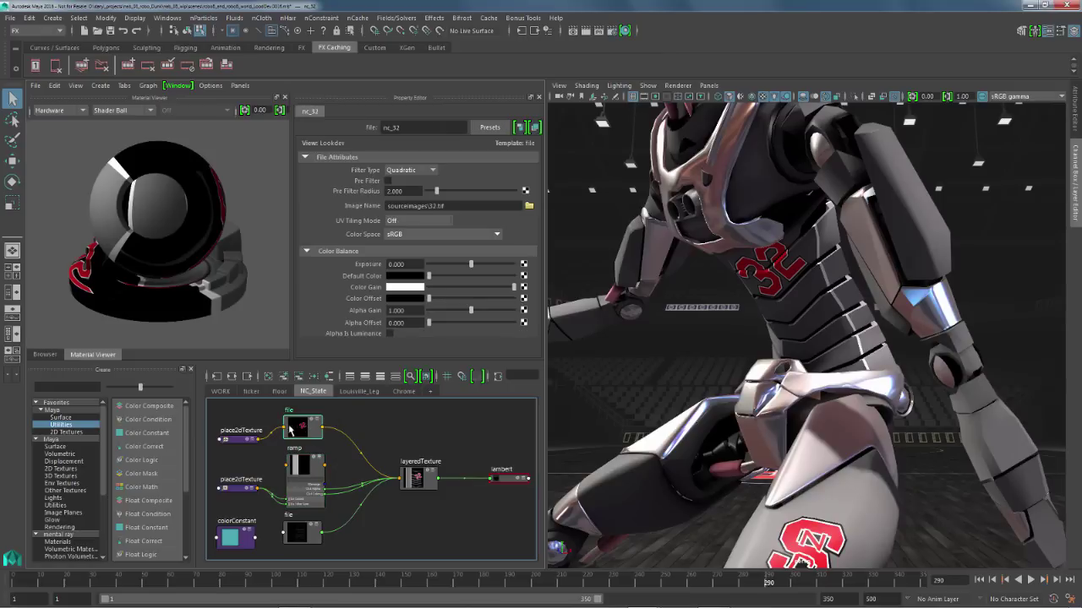
# - Preview the number 32 file texture on its own and sample its red into the ramp's wide gray band
pyautogui.click(305, 470)
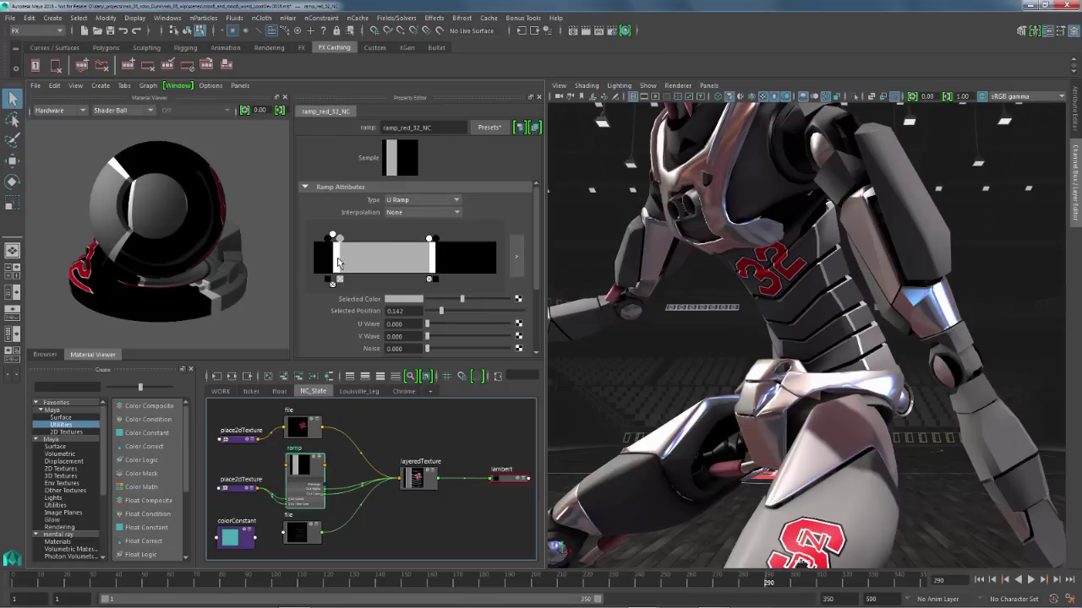
pyautogui.click(304, 430)
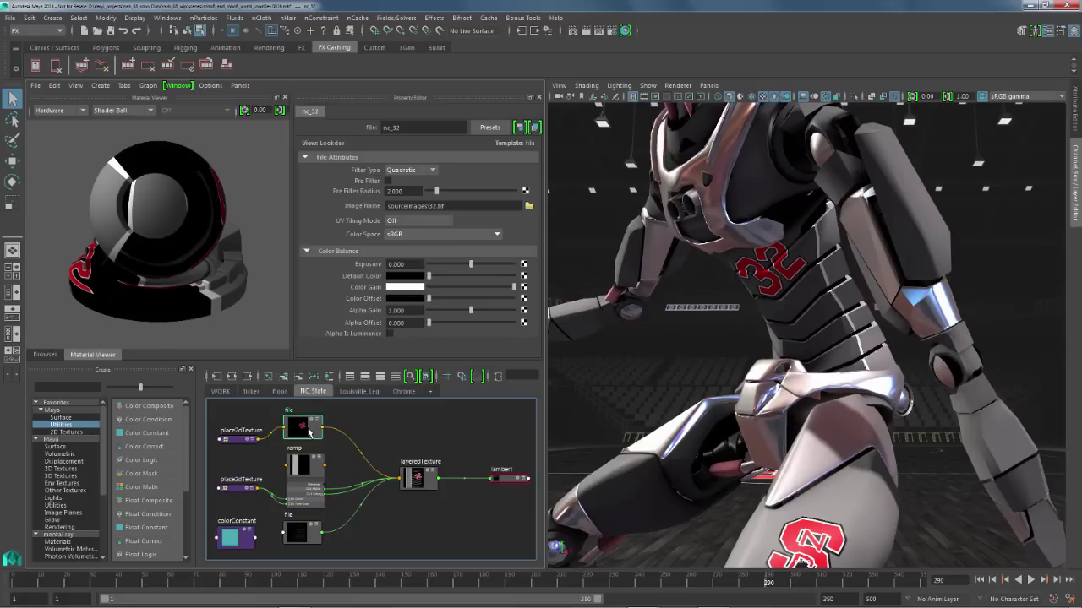
pyautogui.click(312, 421)
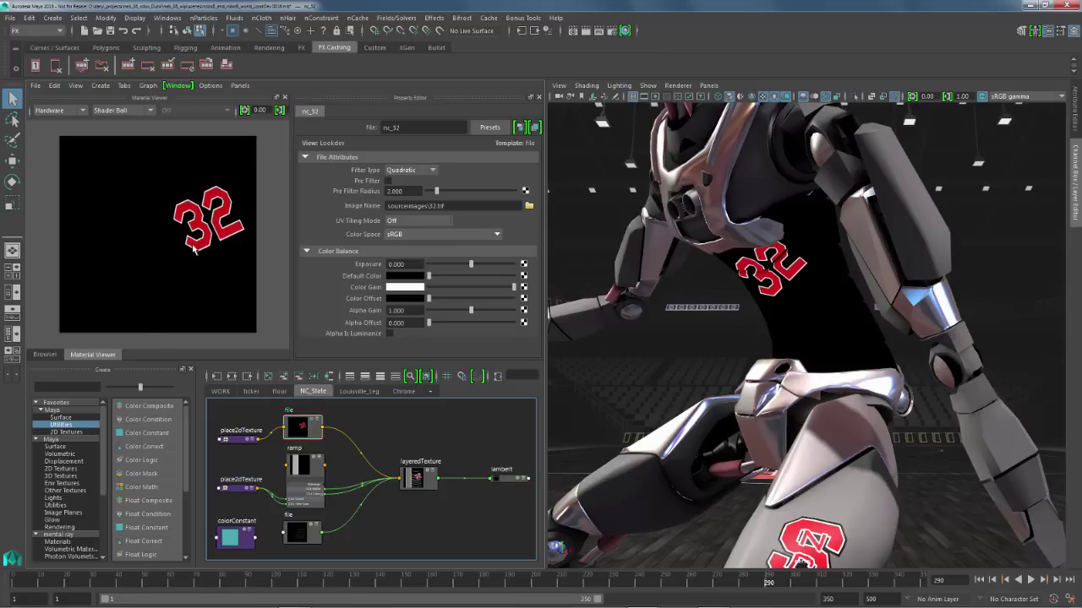
pyautogui.click(308, 465)
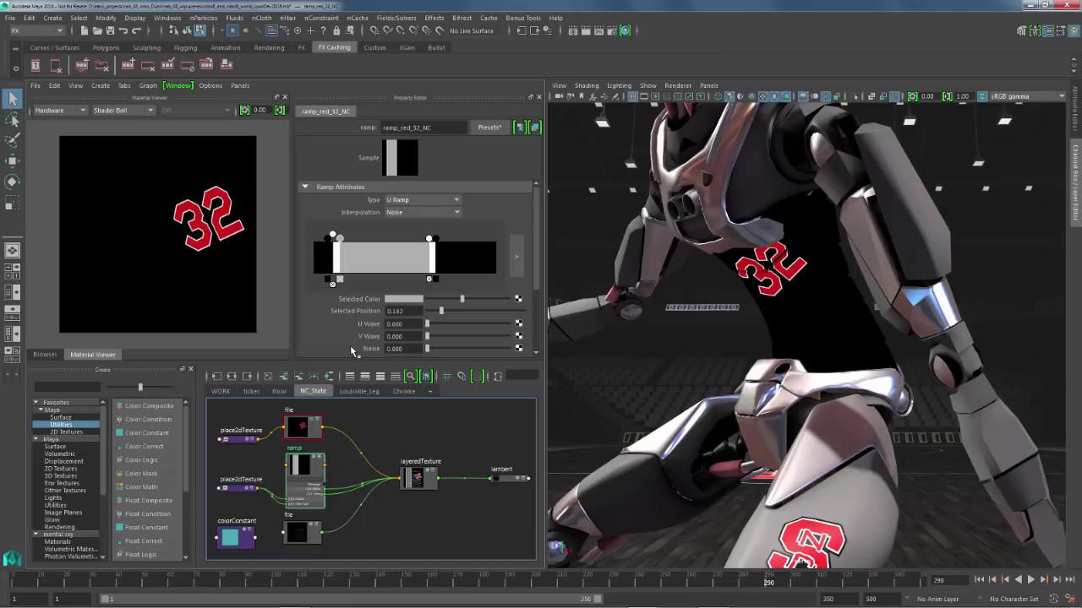
pyautogui.click(402, 299)
pyautogui.click(329, 284)
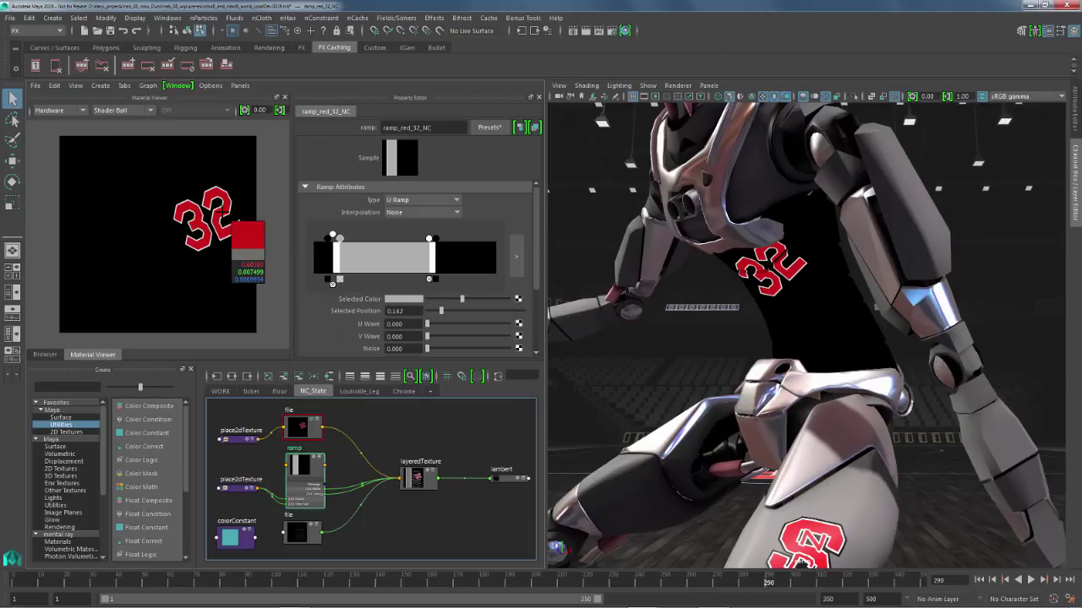
pyautogui.click(233, 221)
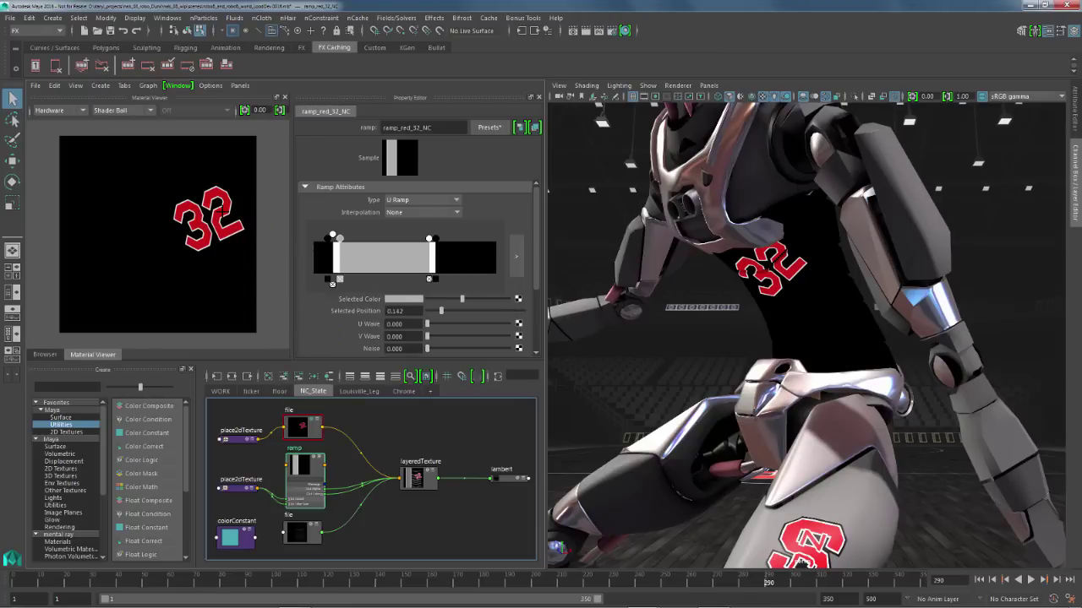
# - Preview the red ramp, the number 32 file texture and the combined layered texture in isolation one after another
pyautogui.click(314, 458)
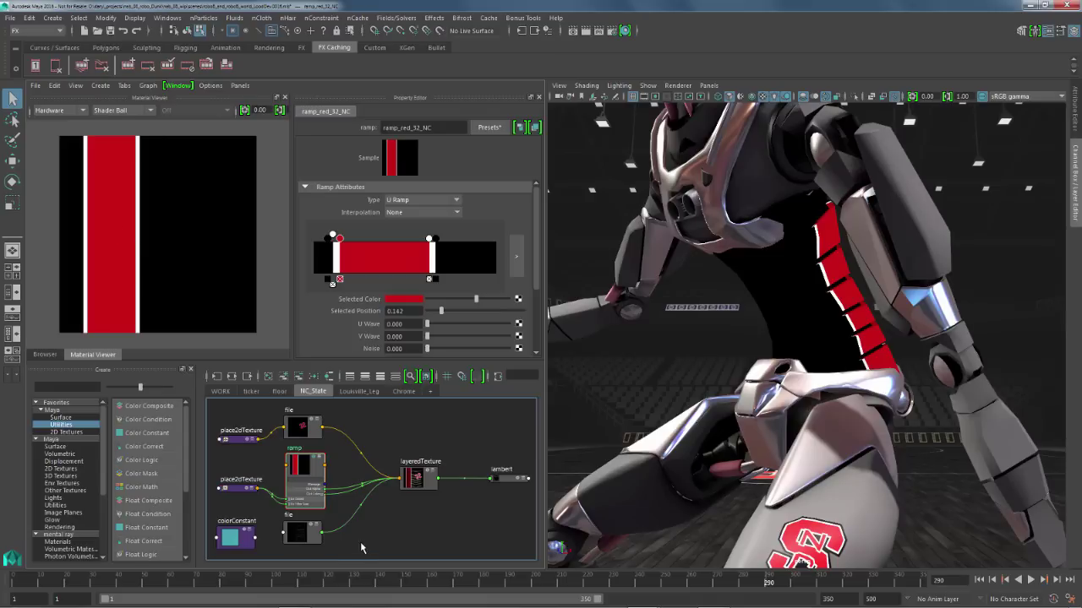
pyautogui.click(312, 424)
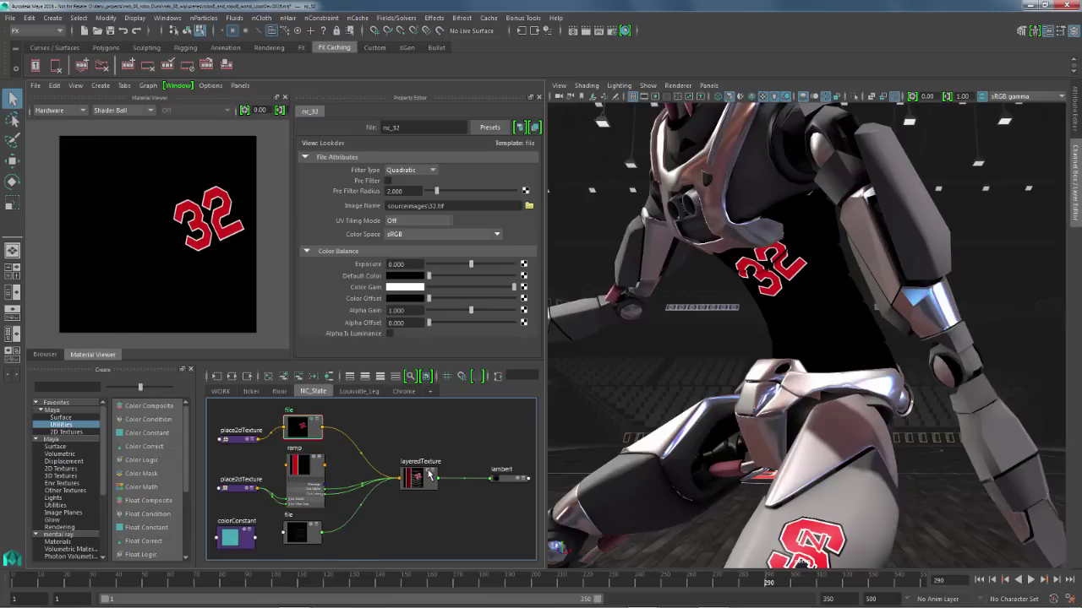
pyautogui.moveTo(307, 427); pyautogui.dragTo(310, 422)
pyautogui.moveTo(306, 466); pyautogui.dragTo(305, 457)
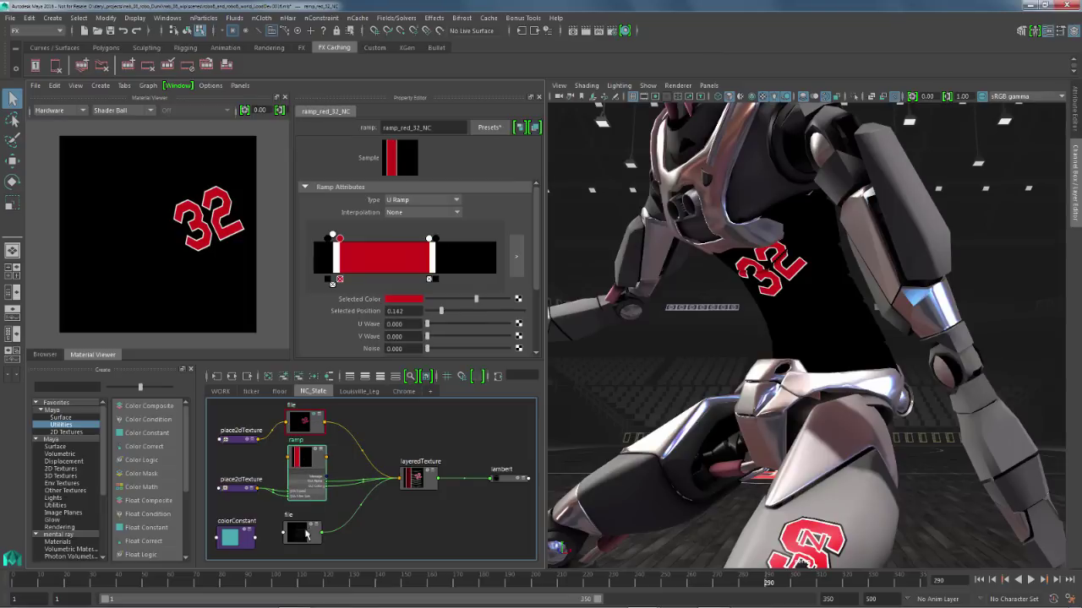
pyautogui.click(302, 534)
pyautogui.click(426, 477)
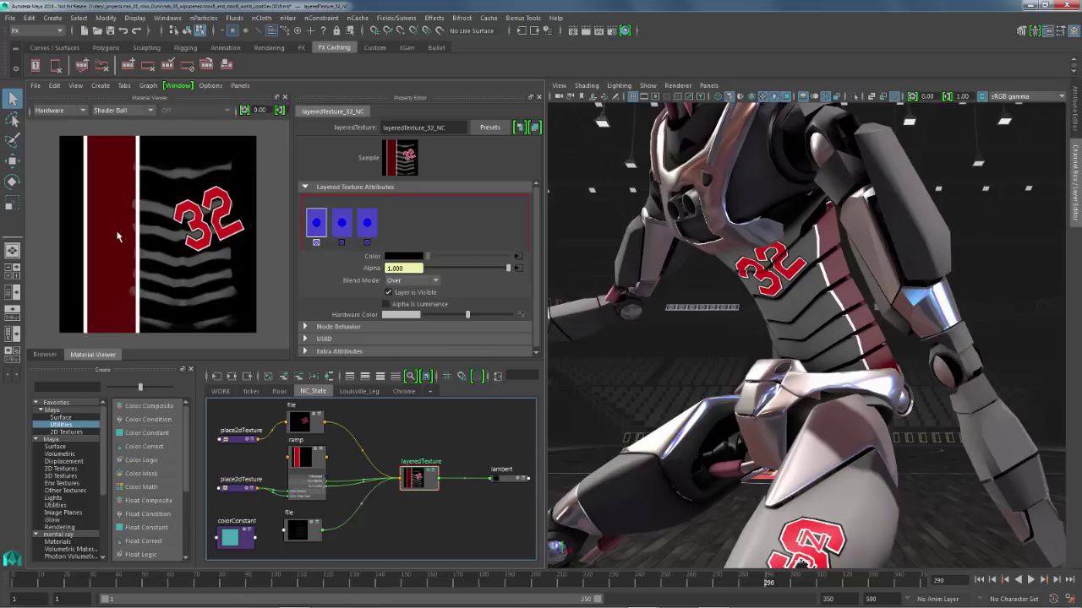
# - Isolate the ramp's color output and its Out Alpha to inspect the stripe mask on the torso
pyautogui.click(300, 461)
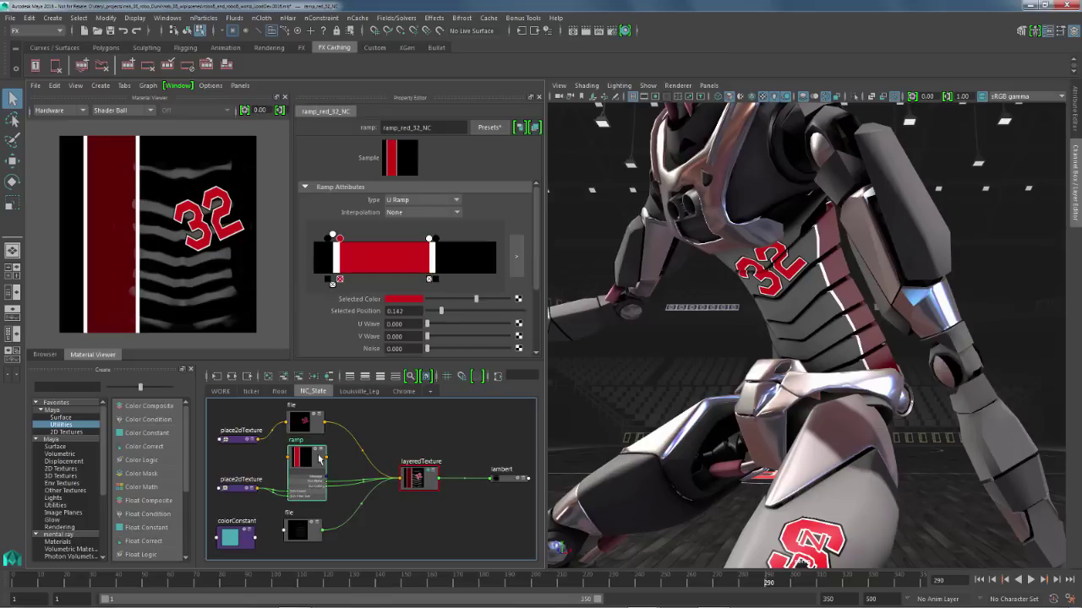
pyautogui.click(314, 449)
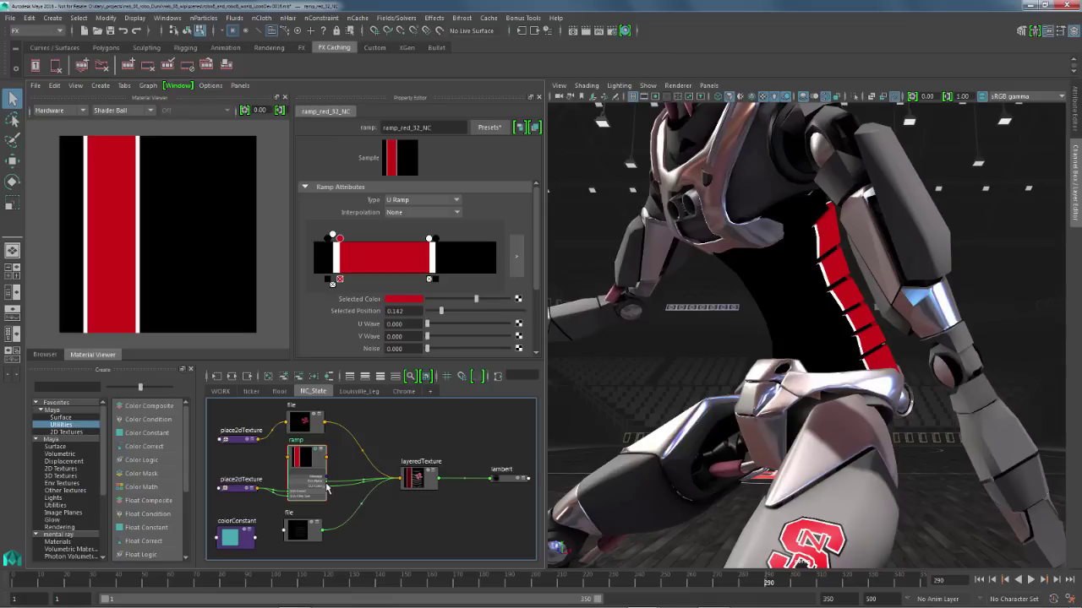
pyautogui.click(326, 482)
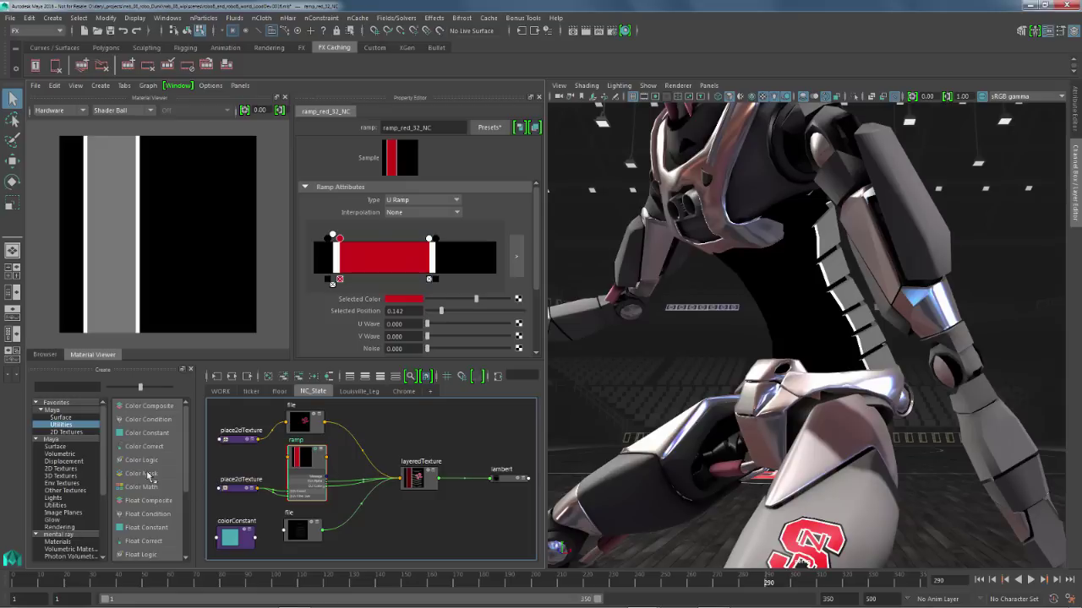
# - Add a Color Logic node with the == operation and black inputs, and feed the ramp's Out Alpha into its Color A
pyautogui.moveTo(383, 521); pyautogui.dragTo(379, 518, button='middle')
pyautogui.moveTo(391, 524); pyautogui.dragTo(374, 424)
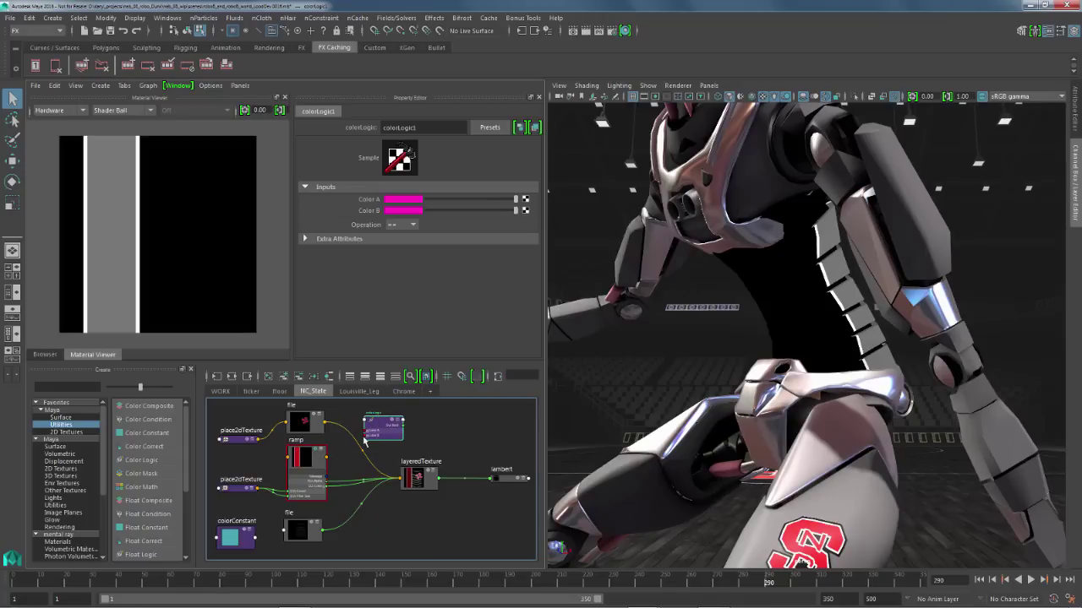
pyautogui.click(400, 227)
pyautogui.click(463, 228)
pyautogui.moveTo(500, 211); pyautogui.dragTo(366, 215)
pyautogui.moveTo(515, 200); pyautogui.dragTo(364, 203)
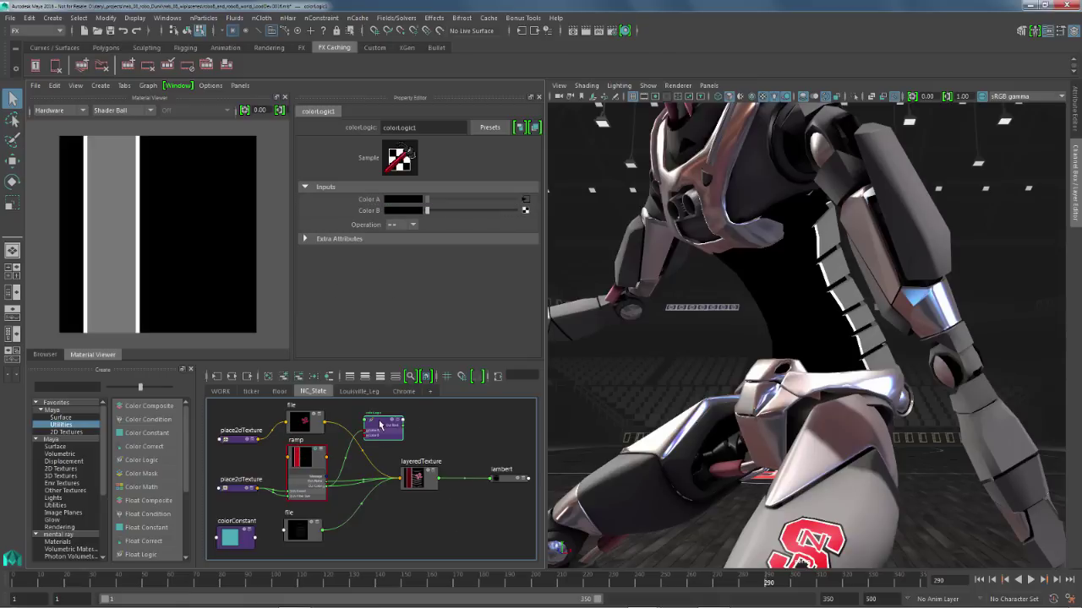
pyautogui.moveTo(381, 424); pyautogui.dragTo(379, 426)
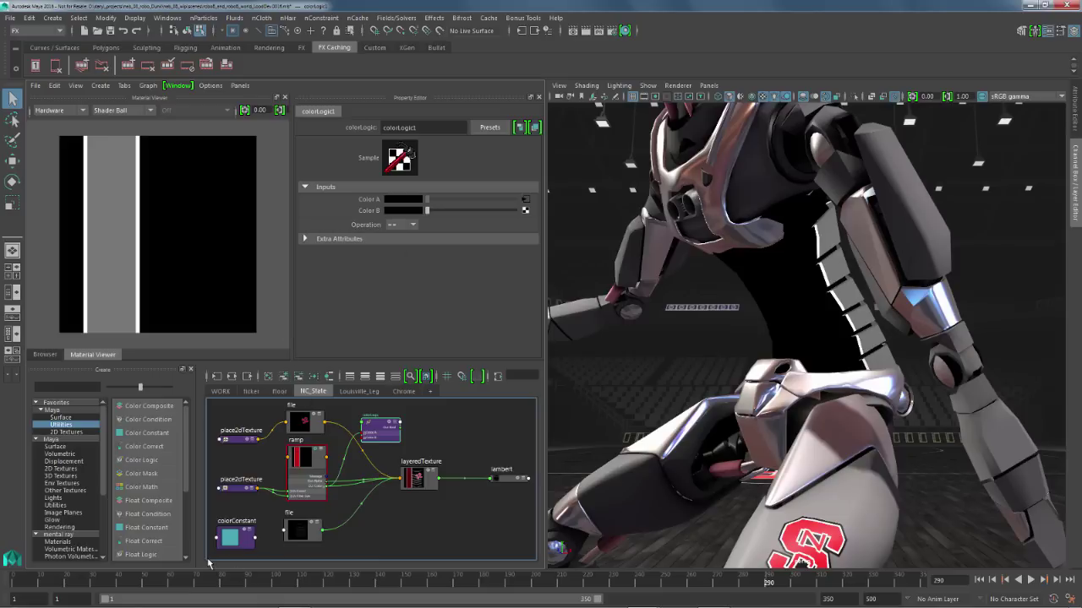
pyautogui.moveTo(378, 429); pyautogui.dragTo(375, 430)
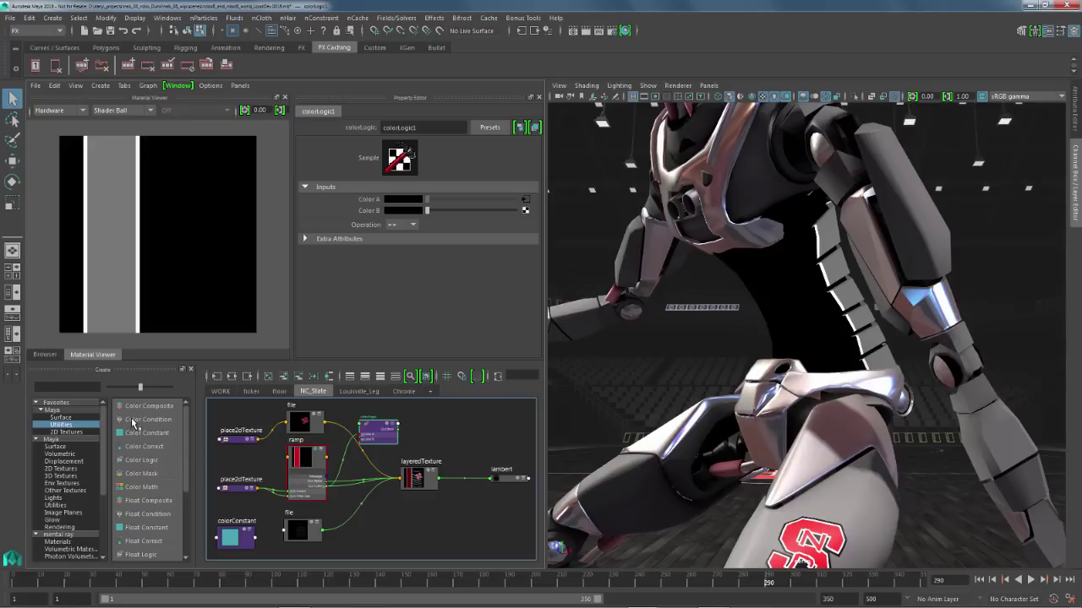
# - Add a Color Condition node with Color A black, Alpha A 0, Color B white and Alpha B 1
pyautogui.moveTo(132, 420); pyautogui.dragTo(299, 505, button='middle')
pyautogui.moveTo(299, 507); pyautogui.dragTo(439, 411)
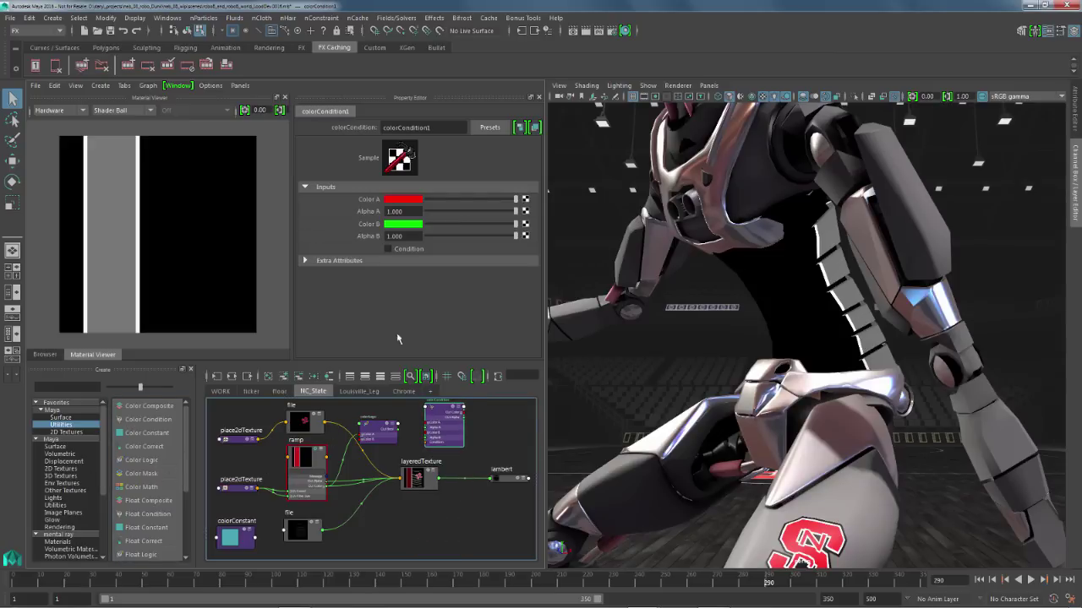
pyautogui.moveTo(516, 200); pyautogui.dragTo(372, 209)
pyautogui.moveTo(516, 212); pyautogui.dragTo(383, 217)
pyautogui.moveTo(512, 225); pyautogui.dragTo(584, 230)
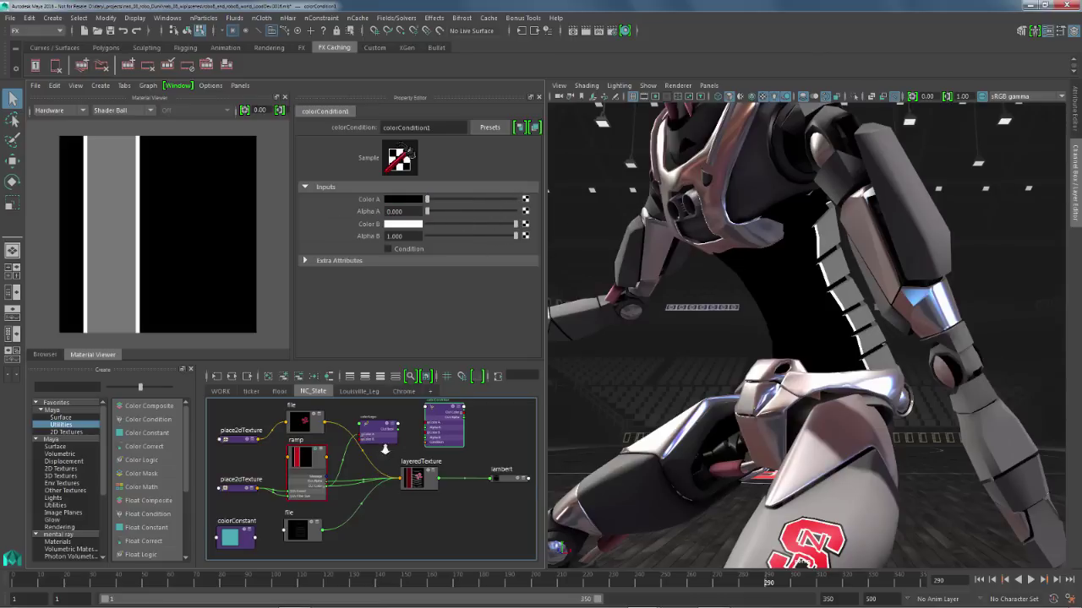
# - Connect the Color Logic node's Out Bool to the Color Condition's Condition input and preview the resulting mask in isolation
pyautogui.scroll(2, 416, 454)
pyautogui.scroll(3, 415, 454)
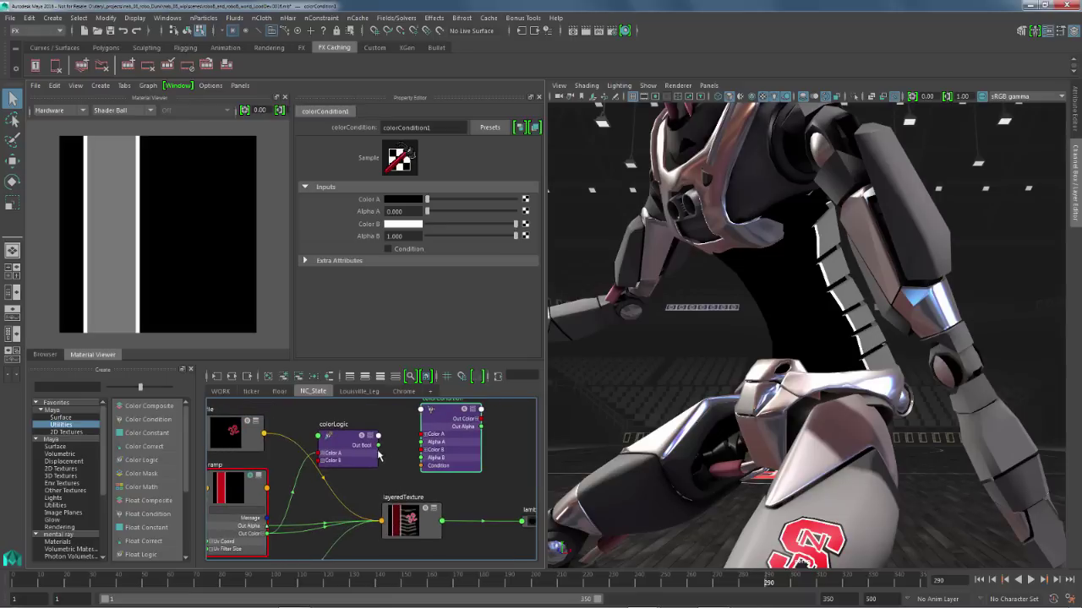
pyautogui.moveTo(378, 447); pyautogui.dragTo(420, 466)
pyautogui.click(464, 410)
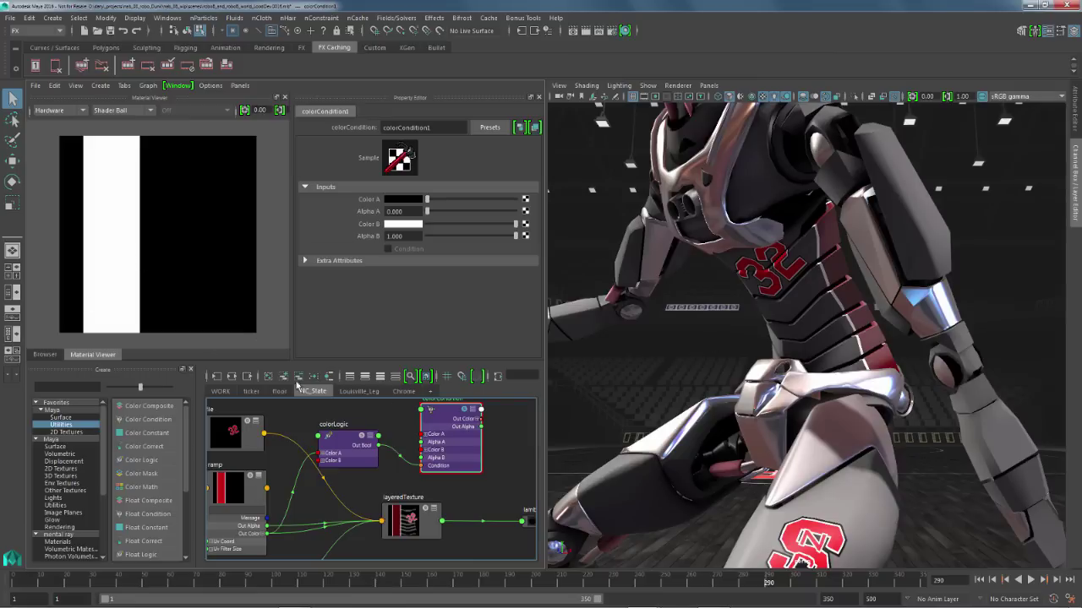
# - Connect the Color Condition's Out Alpha to the alpha of the layered texture's ramp layer and review the red stripe on the torso
pyautogui.keyDown('alt'); pyautogui.moveTo(404, 500); pyautogui.dragTo(380, 503, button='right'); pyautogui.keyUp('alt')
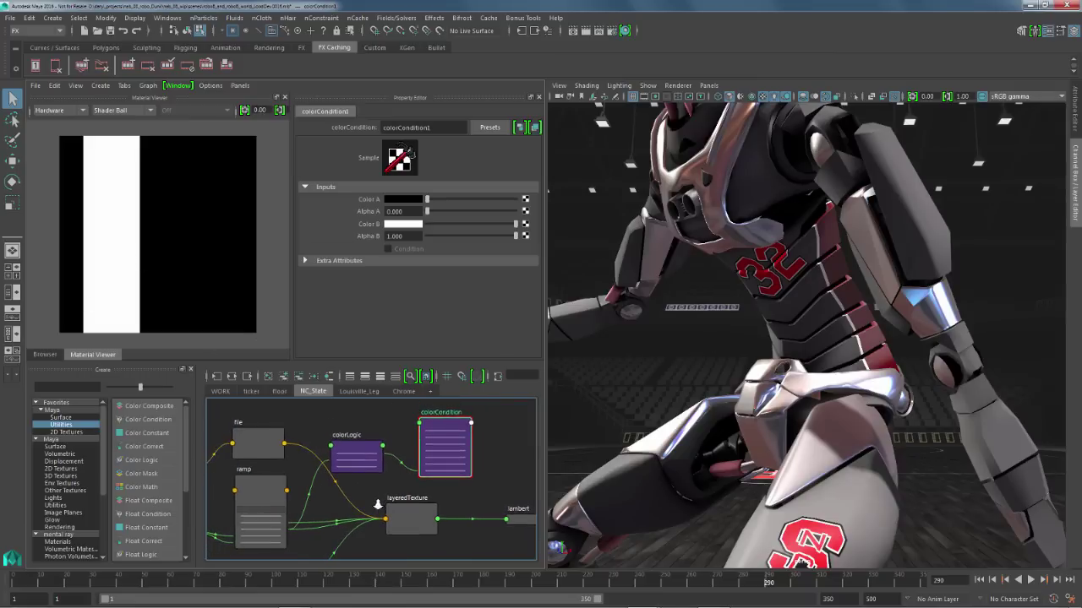
pyautogui.keyDown('alt'); pyautogui.moveTo(400, 515); pyautogui.dragTo(374, 515, button='middle'); pyautogui.keyUp('alt')
pyautogui.click(376, 516)
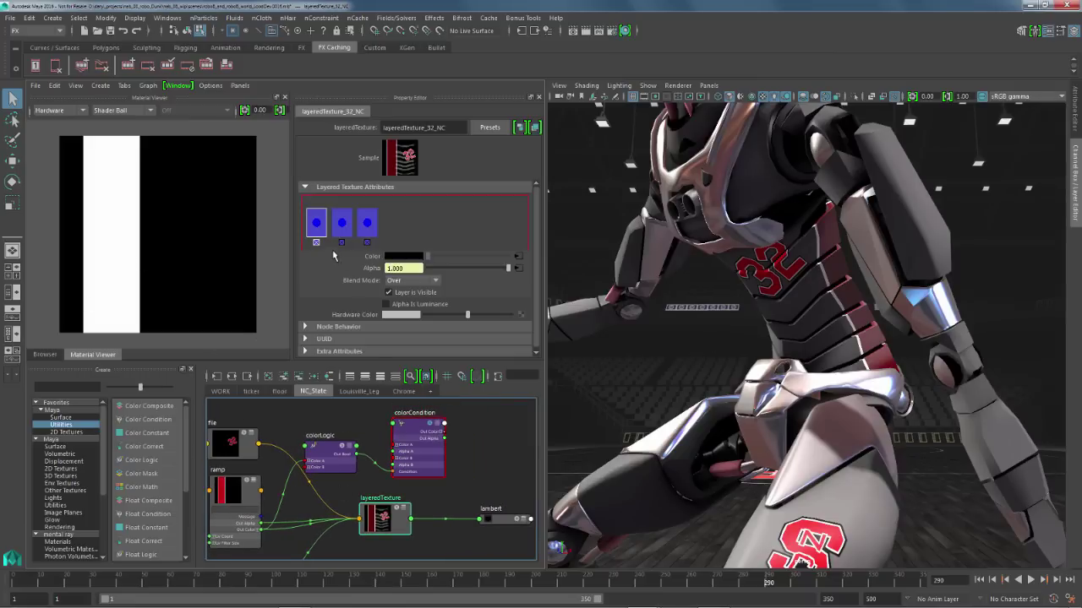
pyautogui.click(341, 230)
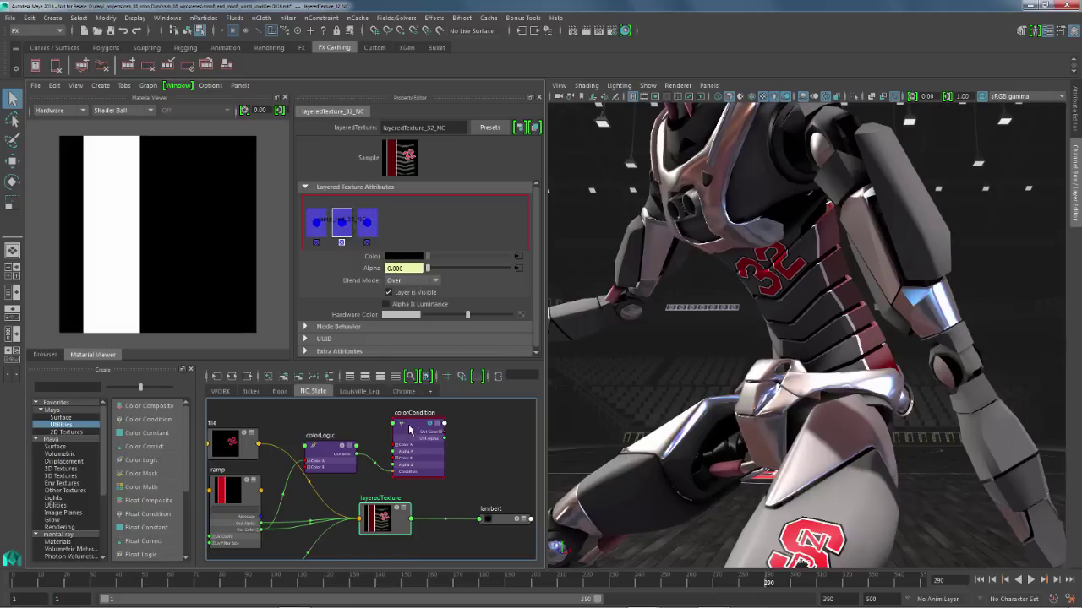
pyautogui.moveTo(426, 268); pyautogui.dragTo(511, 268)
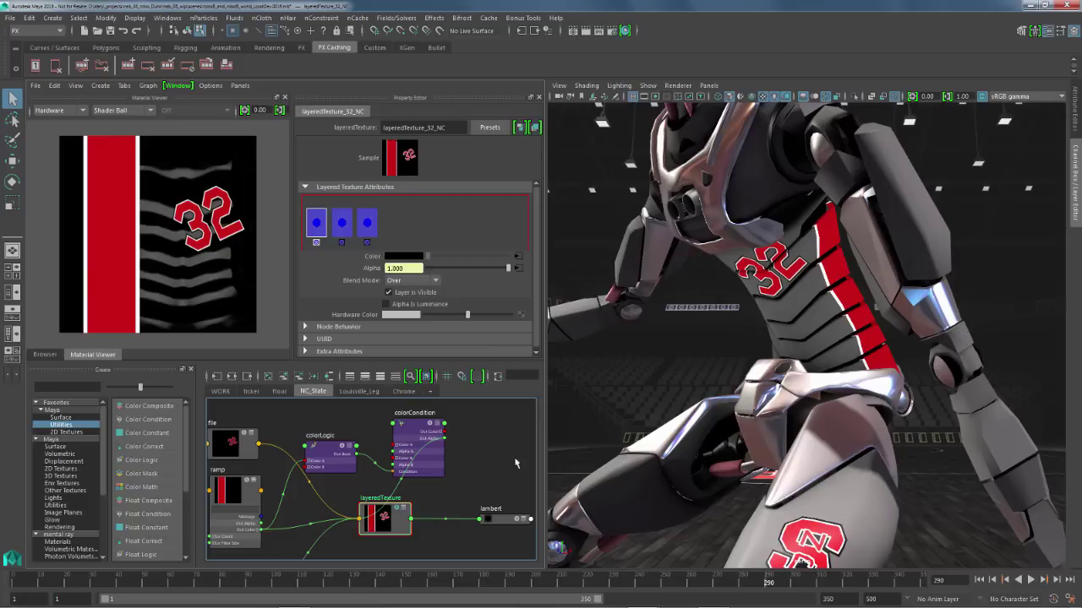
pyautogui.moveTo(391, 521); pyautogui.dragTo(467, 453, button='right')
pyautogui.keyDown('alt'); pyautogui.moveTo(860, 331); pyautogui.dragTo(770, 359); pyautogui.keyUp('alt')
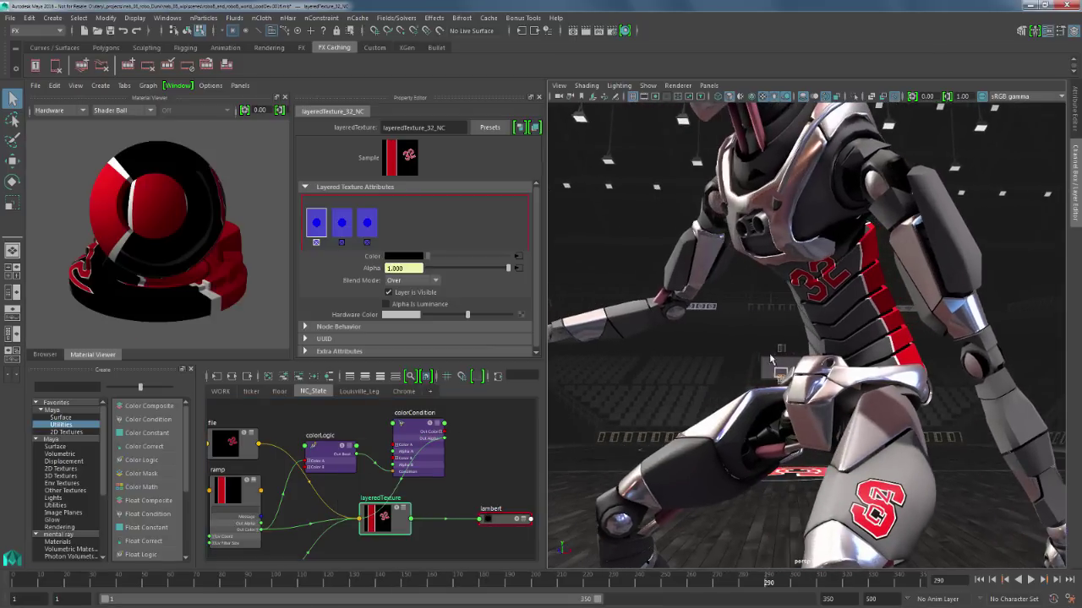
# - Fine-tune the Color Constant node's gray and connect it to the Color Gain of the torso's baked file texture
pyautogui.keyDown('alt'); pyautogui.moveTo(393, 515); pyautogui.dragTo(516, 434, button='middle'); pyautogui.keyUp('alt')
pyautogui.click(283, 518)
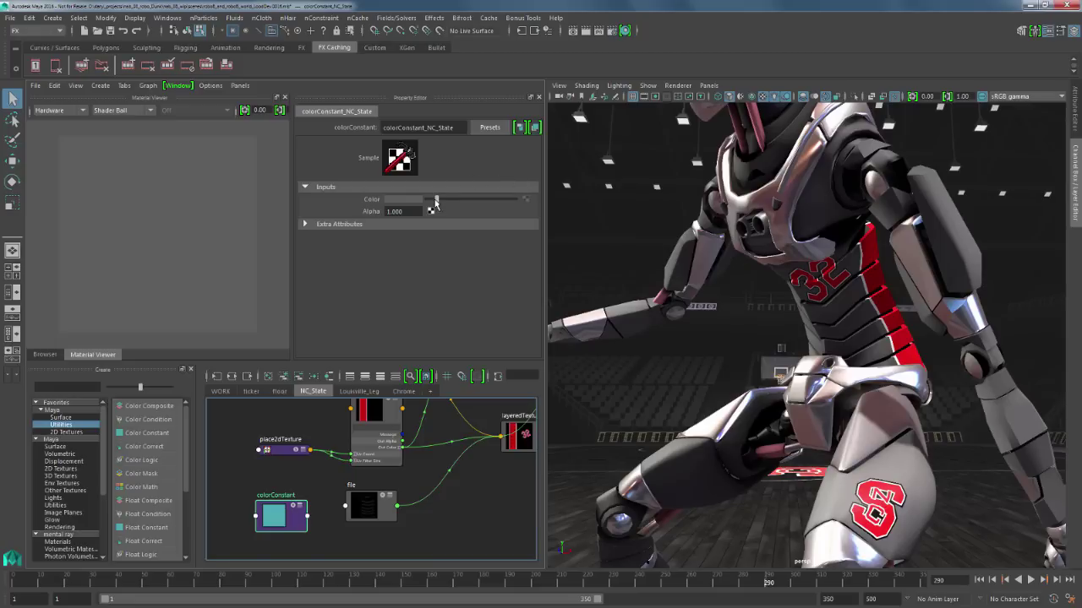
pyautogui.moveTo(436, 200); pyautogui.dragTo(438, 203)
pyautogui.keyDown('alt'); pyautogui.moveTo(861, 334); pyautogui.dragTo(830, 357, button='middle'); pyautogui.keyUp('alt')
pyautogui.click(369, 507)
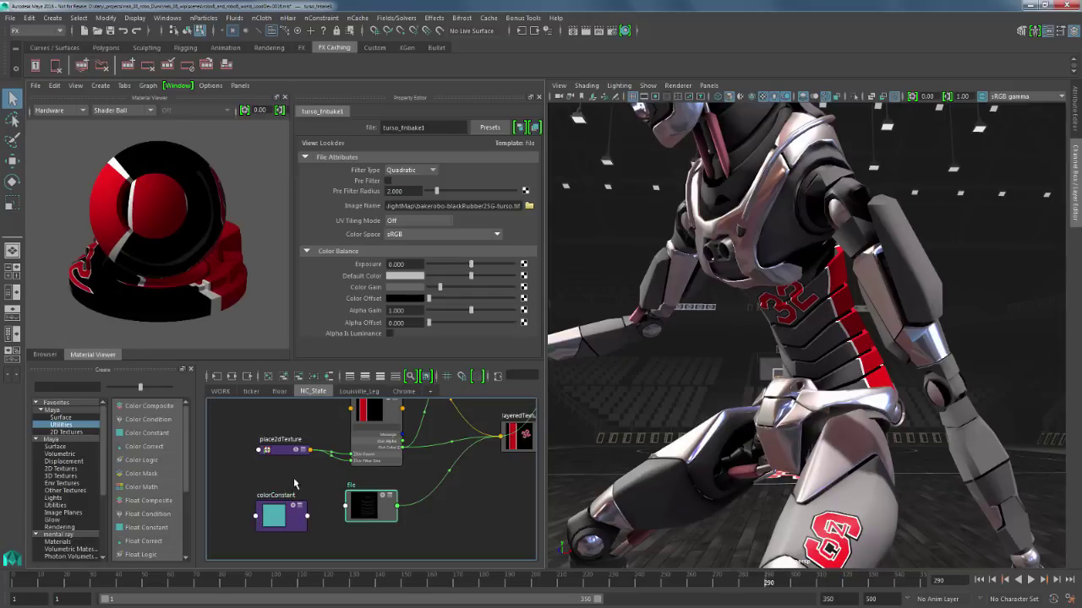
pyautogui.moveTo(292, 513); pyautogui.dragTo(348, 292, button='middle')
# - Try tinting the Color Constant with a hue of about 32 and a saturation of about 0.19, and return it to neutral gray
pyautogui.click(285, 515)
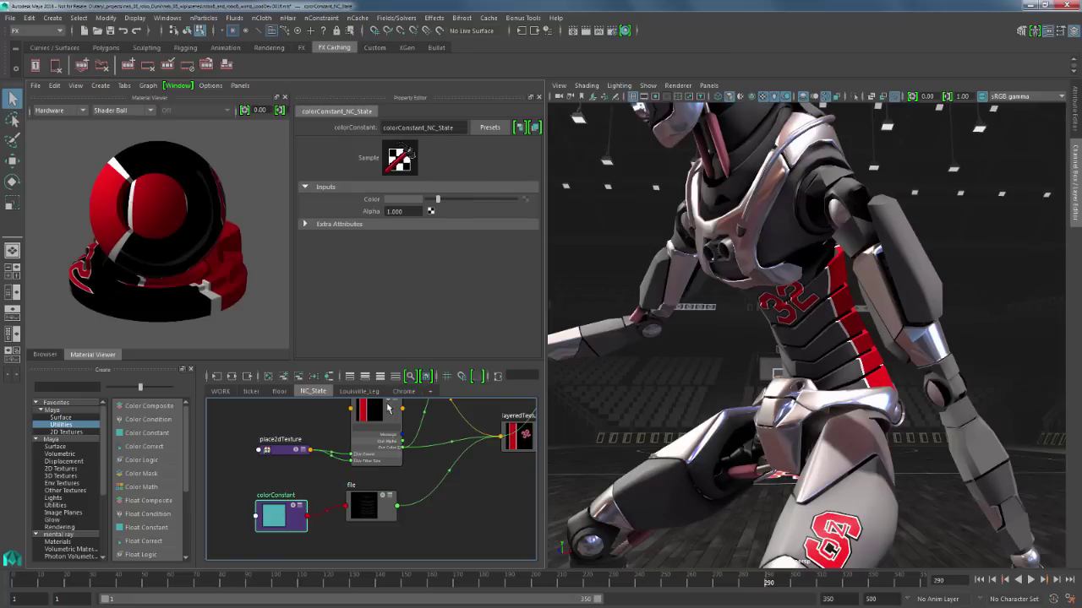
pyautogui.click(400, 203)
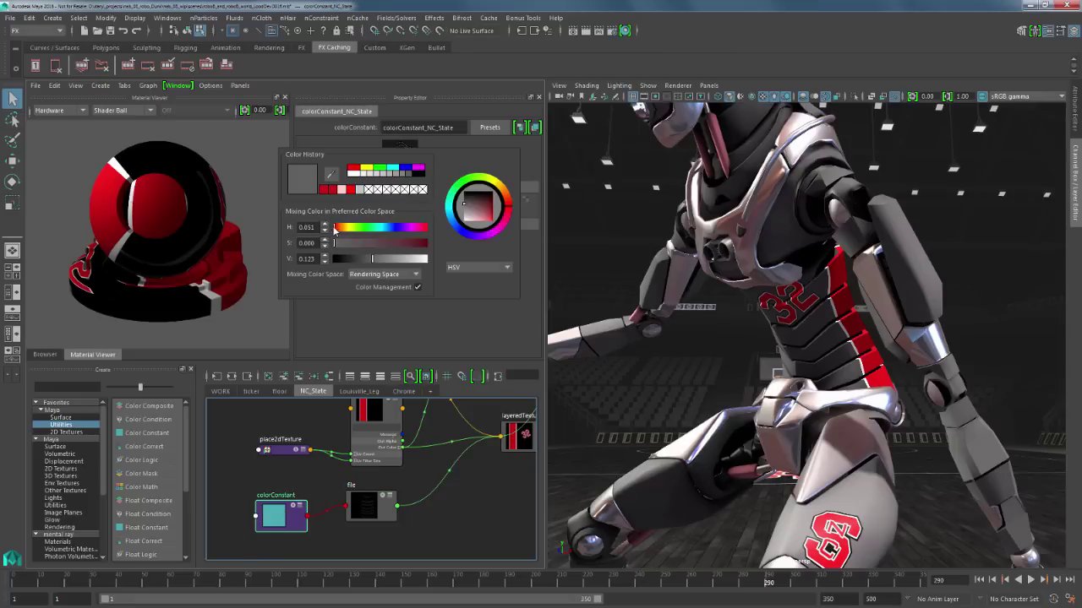
pyautogui.click(343, 232)
pyautogui.click(347, 245)
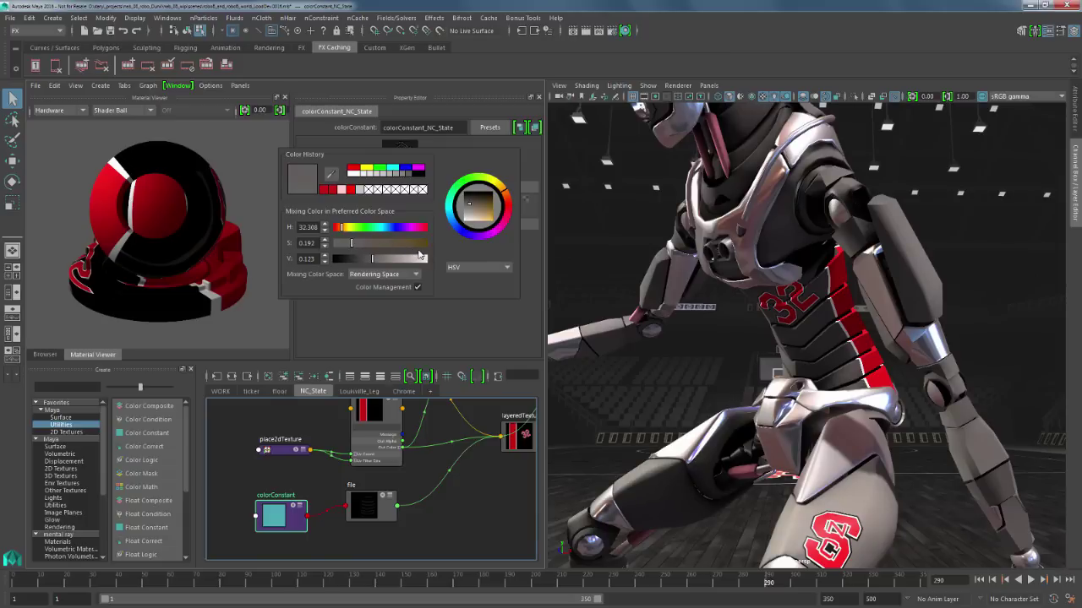
pyautogui.click(419, 252)
pyautogui.click(336, 251)
pyautogui.moveTo(336, 251); pyautogui.dragTo(339, 247)
# - Tidy the NC_State graph by repositioning the Color Condition and layered texture nodes
pyautogui.scroll(-1, 378, 479)
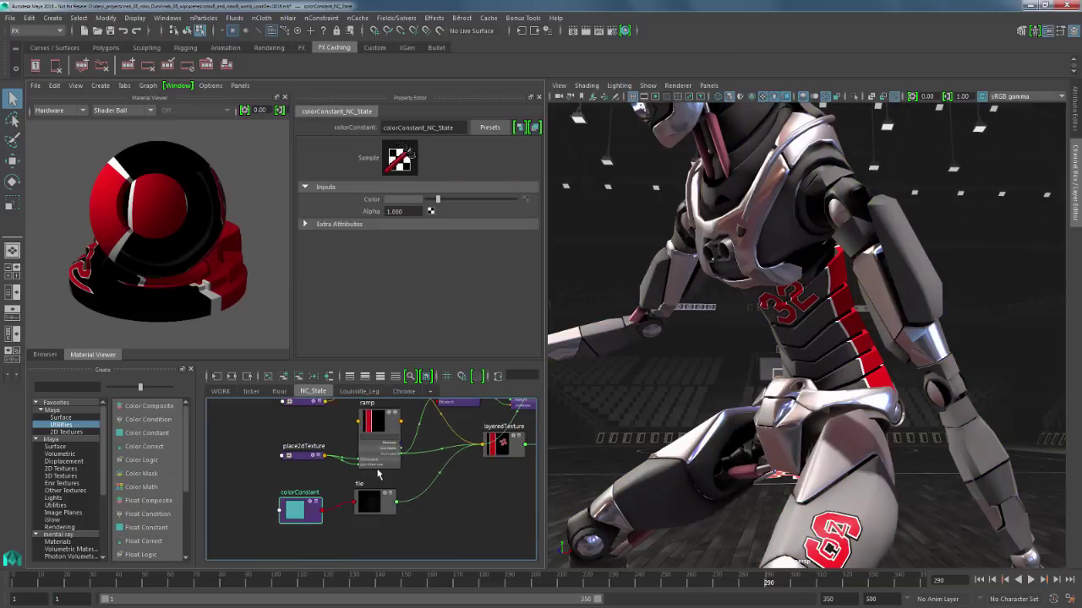
pyautogui.keyDown('alt'); pyautogui.moveTo(379, 477); pyautogui.dragTo(342, 512, button='middle'); pyautogui.keyUp('alt')
pyautogui.scroll(-1, 344, 499)
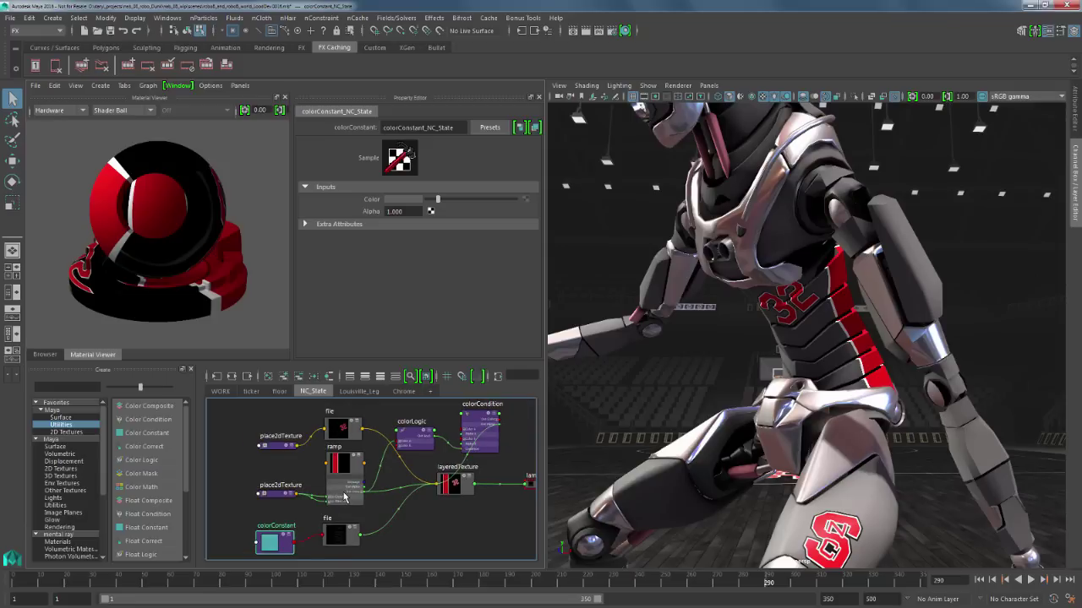
pyautogui.click(440, 484)
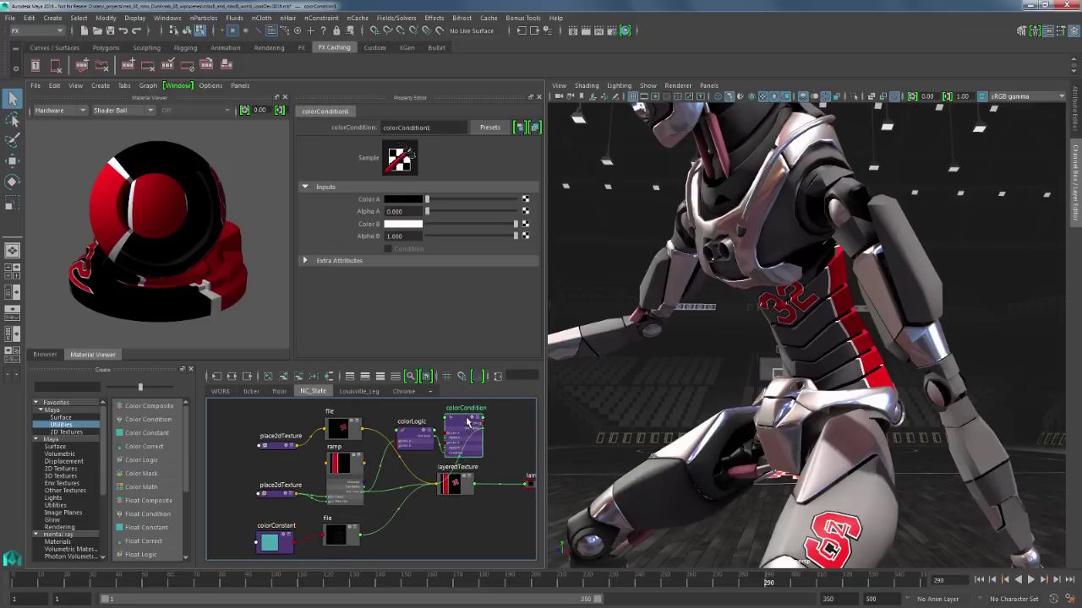
pyautogui.keyDown('alt'); pyautogui.moveTo(438, 482); pyautogui.dragTo(416, 474, button='middle'); pyautogui.keyUp('alt')
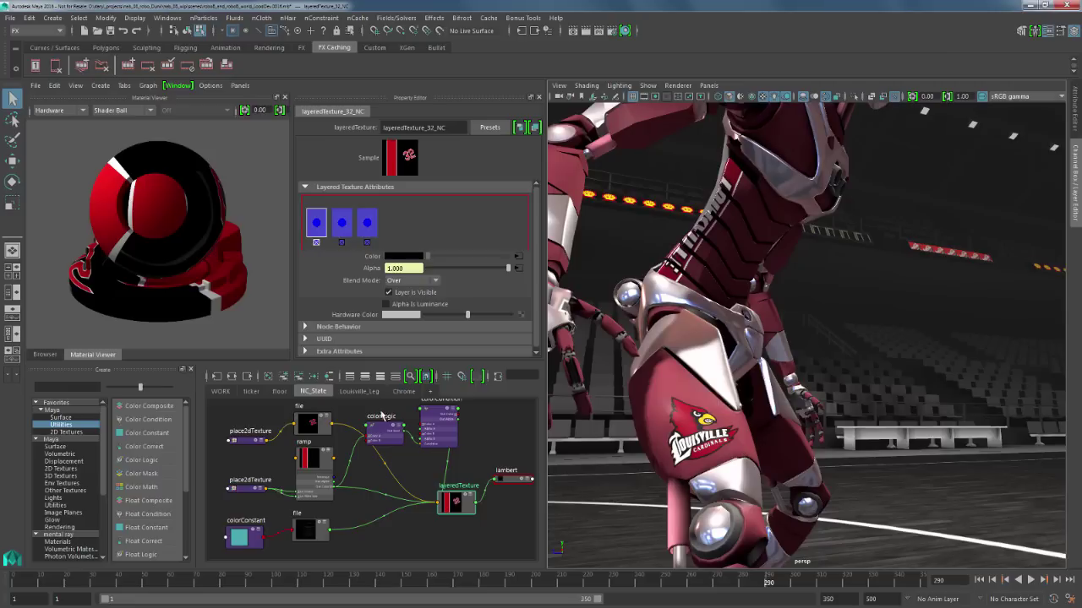
# - Bring up the Louisville_Leg shader graph and view the robot's logo-bearing thigh panel
pyautogui.click(359, 391)
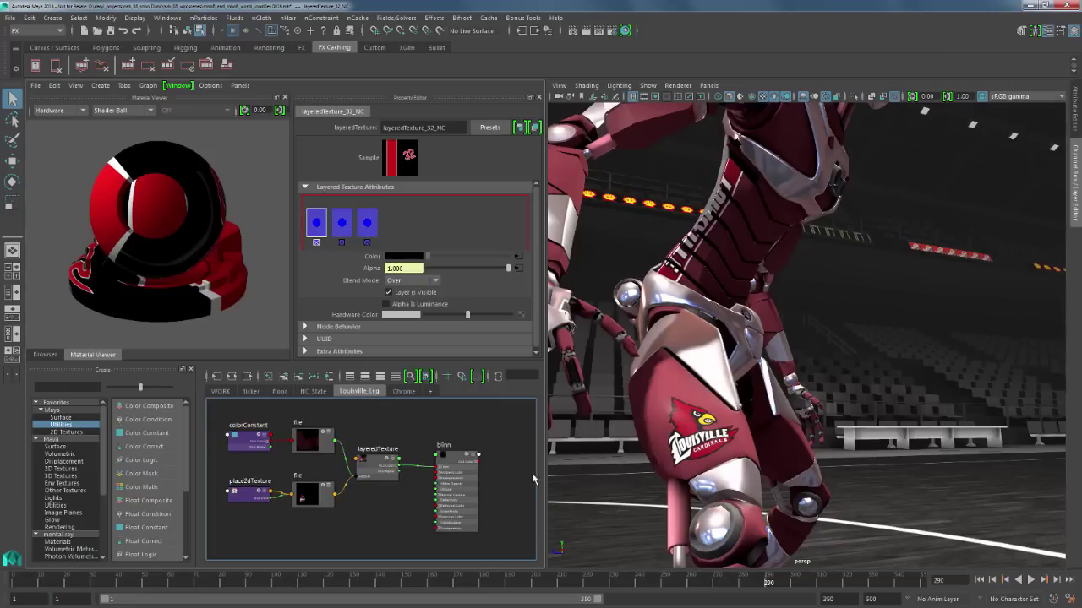
pyautogui.keyDown('alt'); pyautogui.moveTo(690, 466); pyautogui.dragTo(693, 464, button='middle'); pyautogui.keyUp('alt')
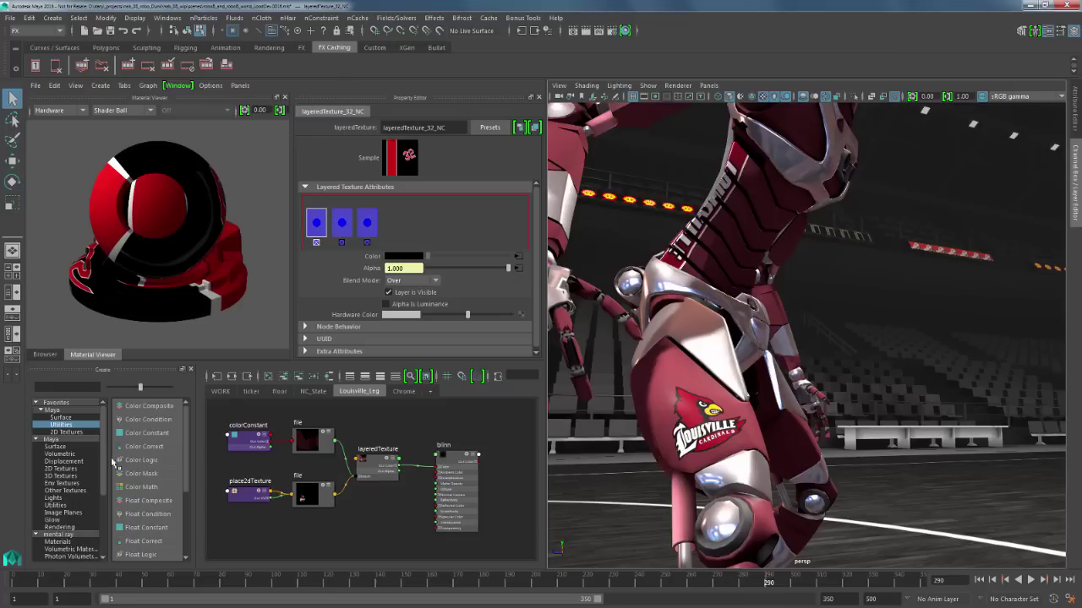
# - Add a Fractal 2D texture to the graph and connect its Out Color to the blinn's Color
pyautogui.click(66, 469)
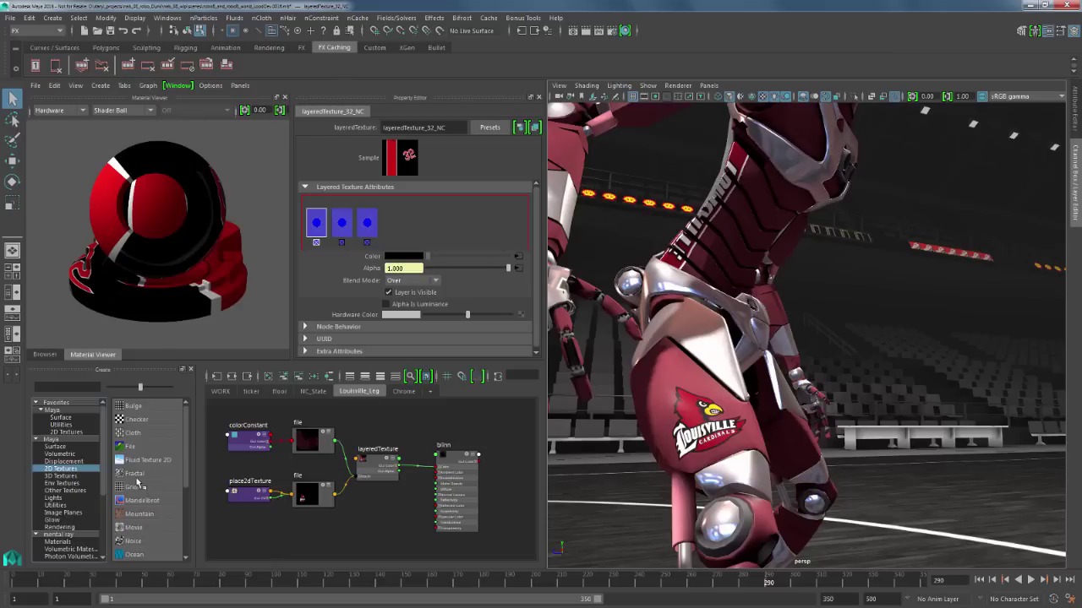
pyautogui.moveTo(137, 478); pyautogui.dragTo(396, 515)
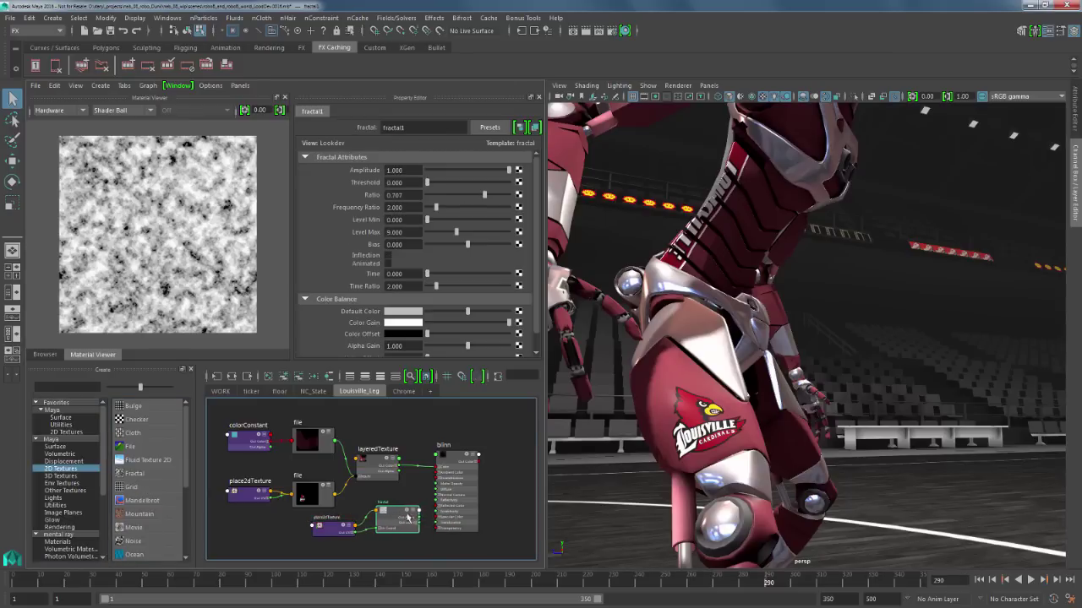
pyautogui.keyDown('alt'); pyautogui.moveTo(391, 521); pyautogui.dragTo(442, 522, button='right'); pyautogui.keyUp('alt')
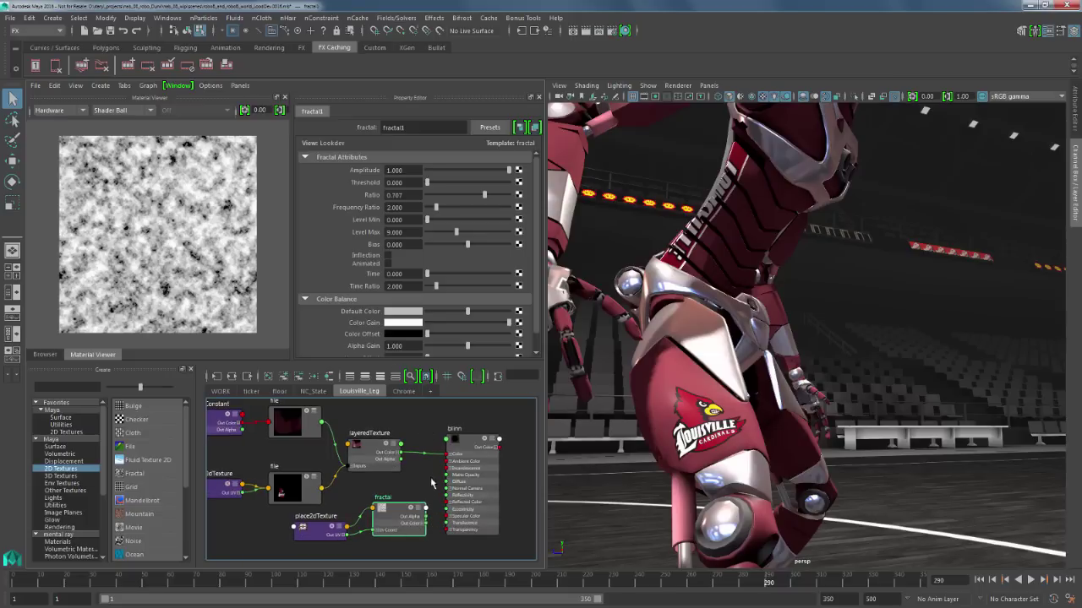
pyautogui.moveTo(427, 524); pyautogui.dragTo(447, 457)
# - Set the fractal placement's Repeat UV to 30 by 30 and inspect the pattern on the thigh up close
pyautogui.click(321, 531)
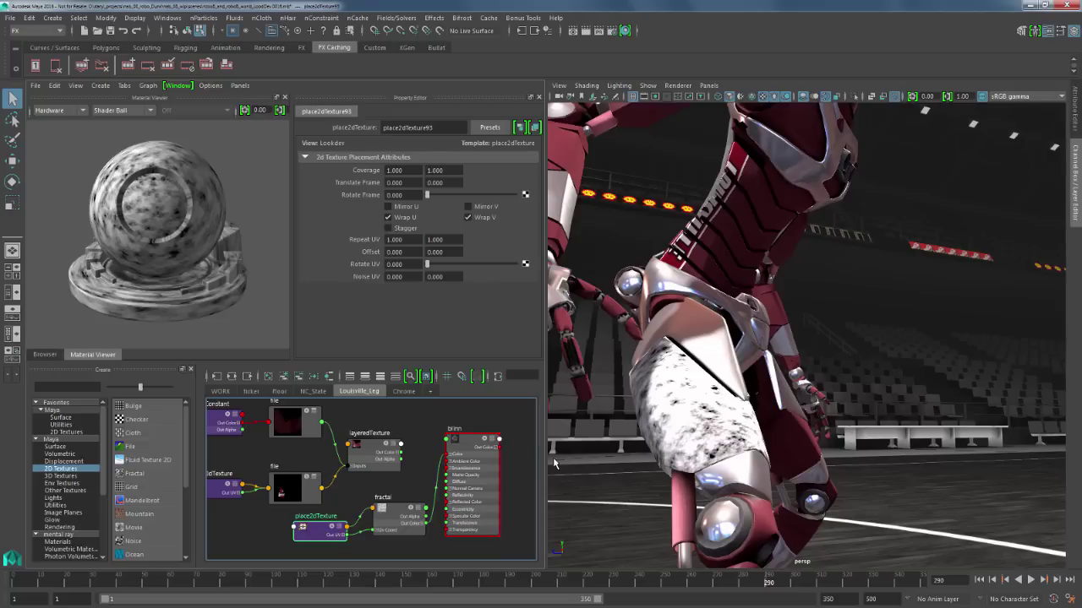
pyautogui.moveTo(409, 239); pyautogui.dragTo(365, 242)
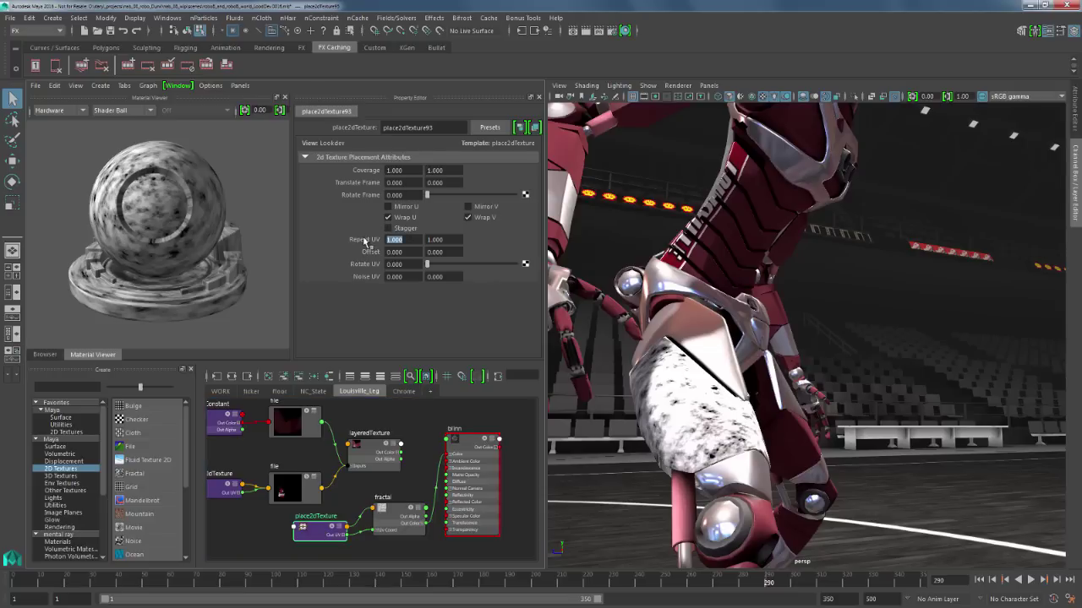
pyautogui.write('30')
pyautogui.press('Tab')
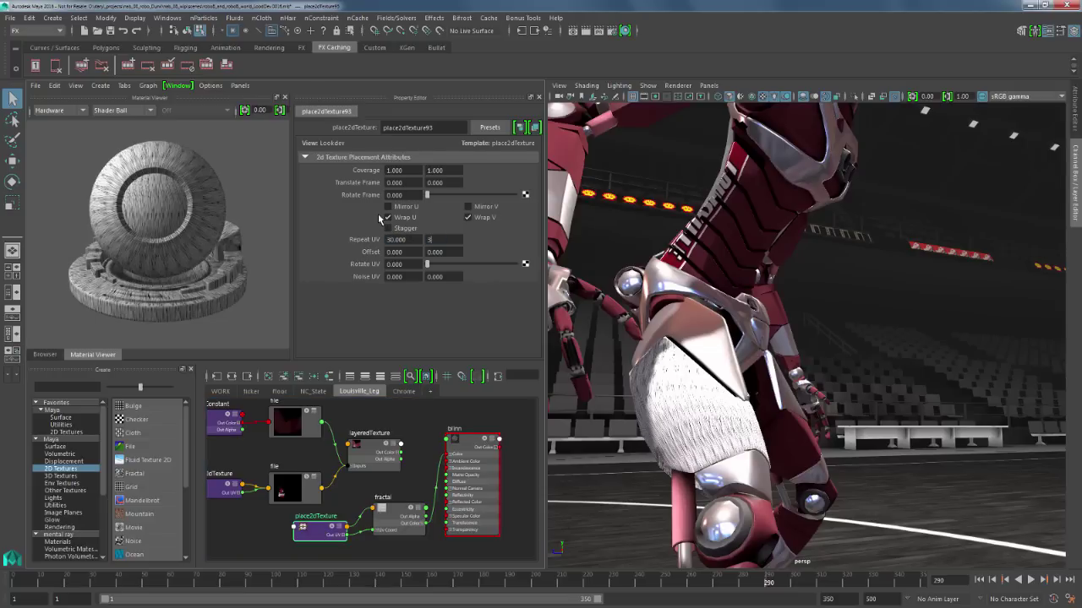
pyautogui.write('30')
pyautogui.press('Return')
pyautogui.keyDown('alt'); pyautogui.moveTo(616, 347); pyautogui.dragTo(640, 355, button='right'); pyautogui.keyUp('alt')
pyautogui.keyDown('alt'); pyautogui.moveTo(639, 375); pyautogui.dragTo(720, 391, button='middle'); pyautogui.keyUp('alt')
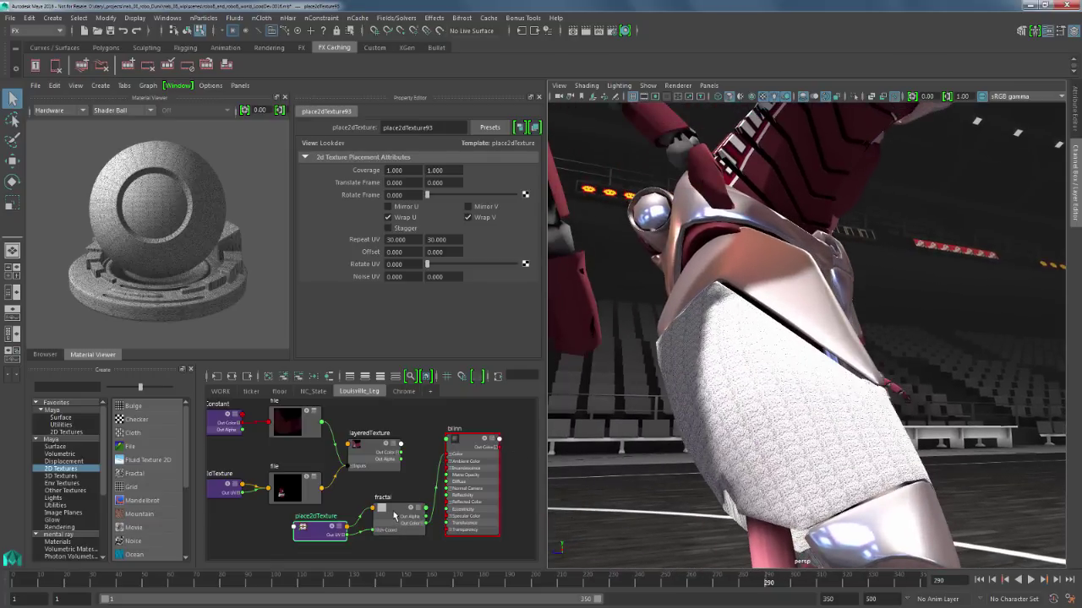
# - Delete the fractal texture and its place2dTexture node from the graph
pyautogui.click(395, 514)
pyautogui.press('Delete')
pyautogui.click(317, 530)
pyautogui.press('Delete')
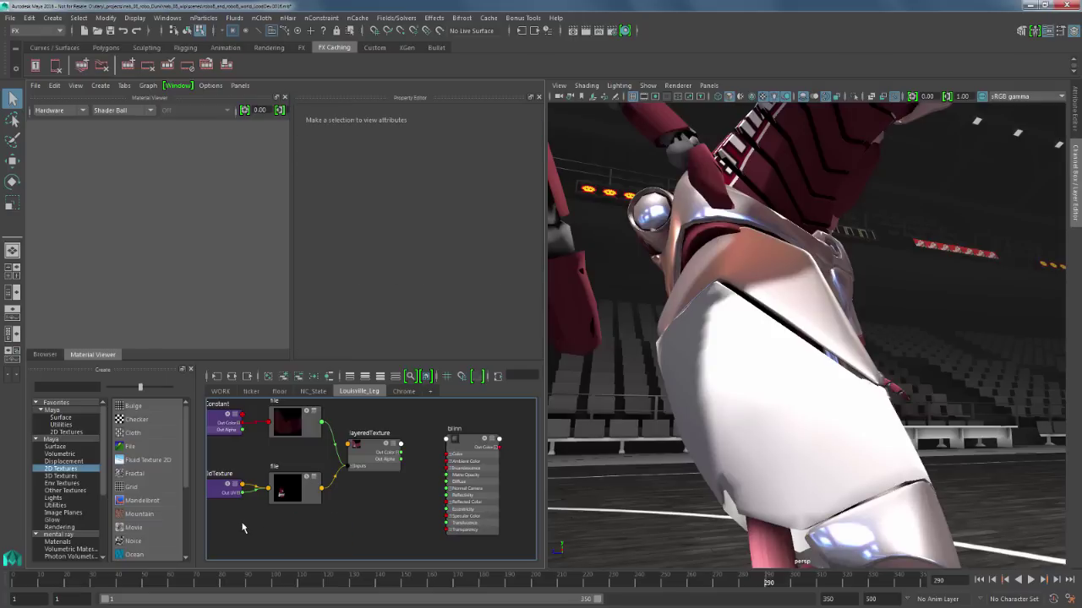
# - Add a Simplex Noise texture, arrange it with its placement node, and connect its Out Color to the blinn's Color
pyautogui.click(67, 432)
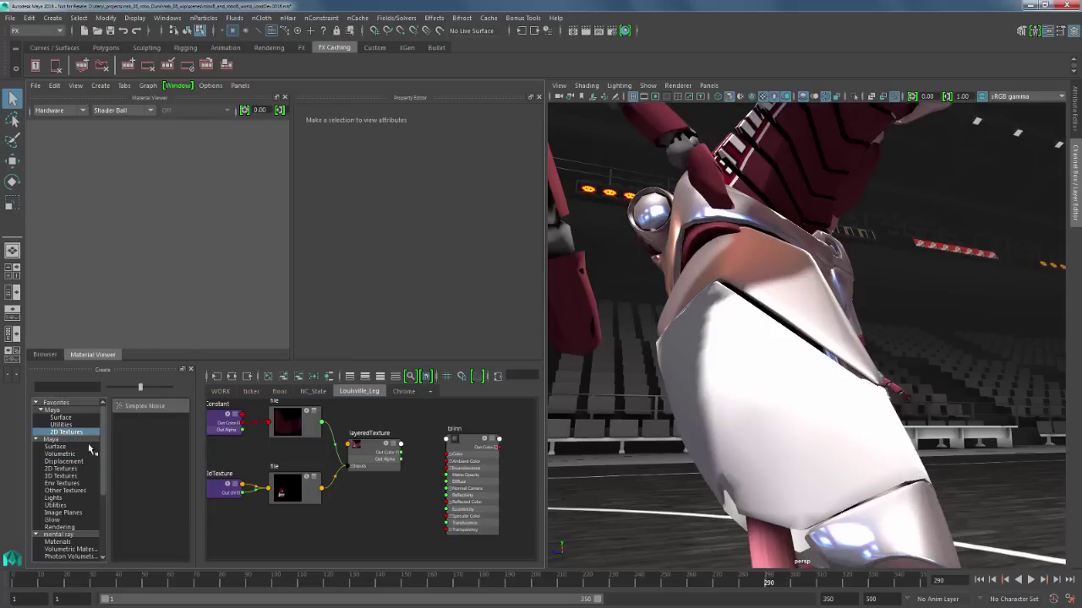
pyautogui.click(131, 409)
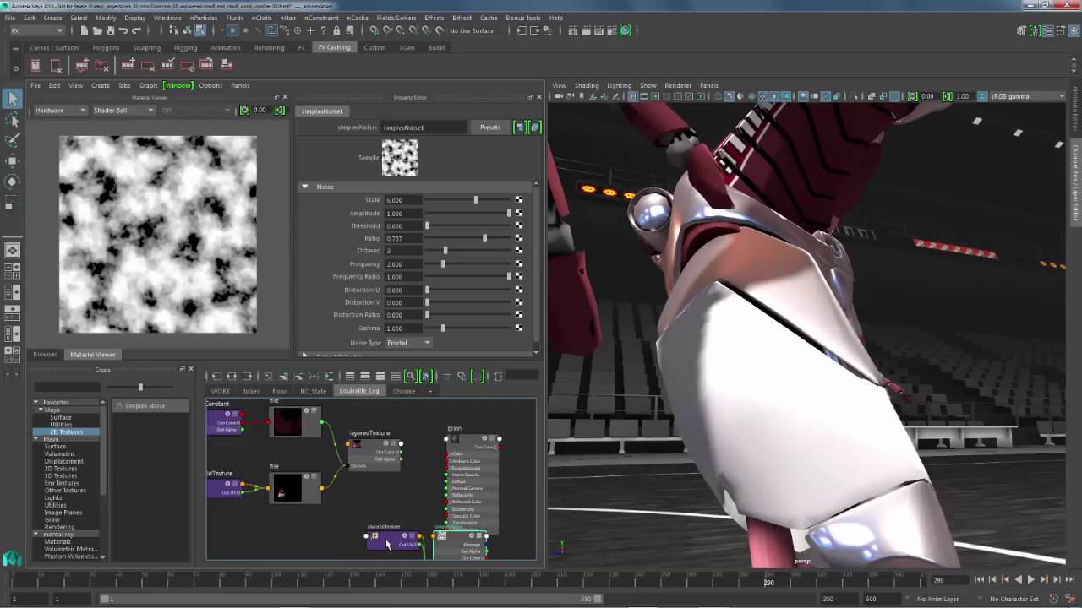
pyautogui.moveTo(387, 543); pyautogui.dragTo(329, 551)
pyautogui.moveTo(457, 547); pyautogui.dragTo(409, 535)
pyautogui.click(336, 545)
pyautogui.moveTo(337, 545); pyautogui.dragTo(314, 548)
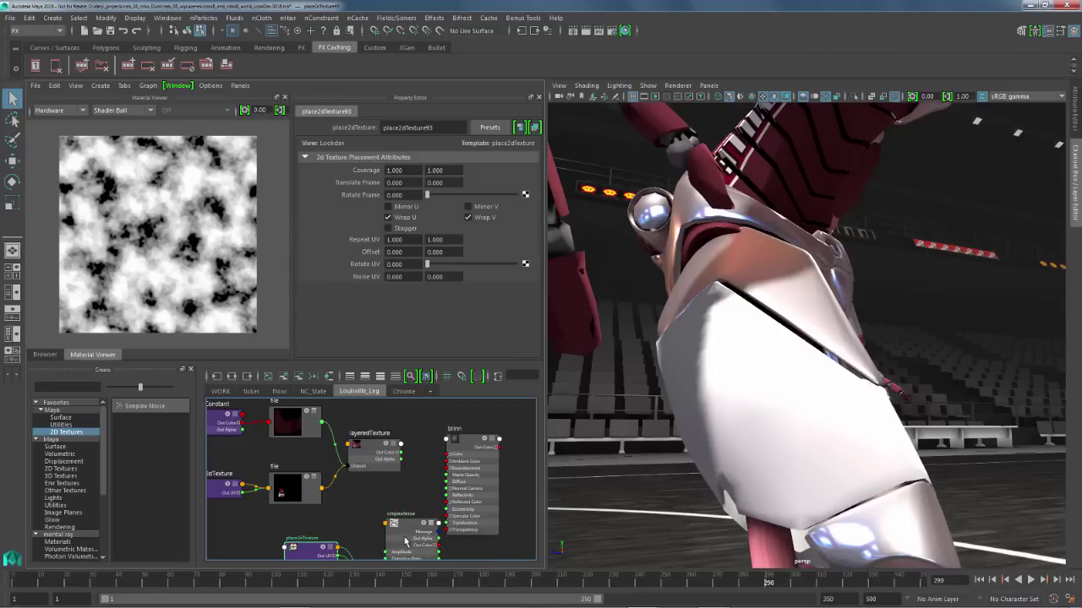
pyautogui.moveTo(413, 531); pyautogui.dragTo(461, 467)
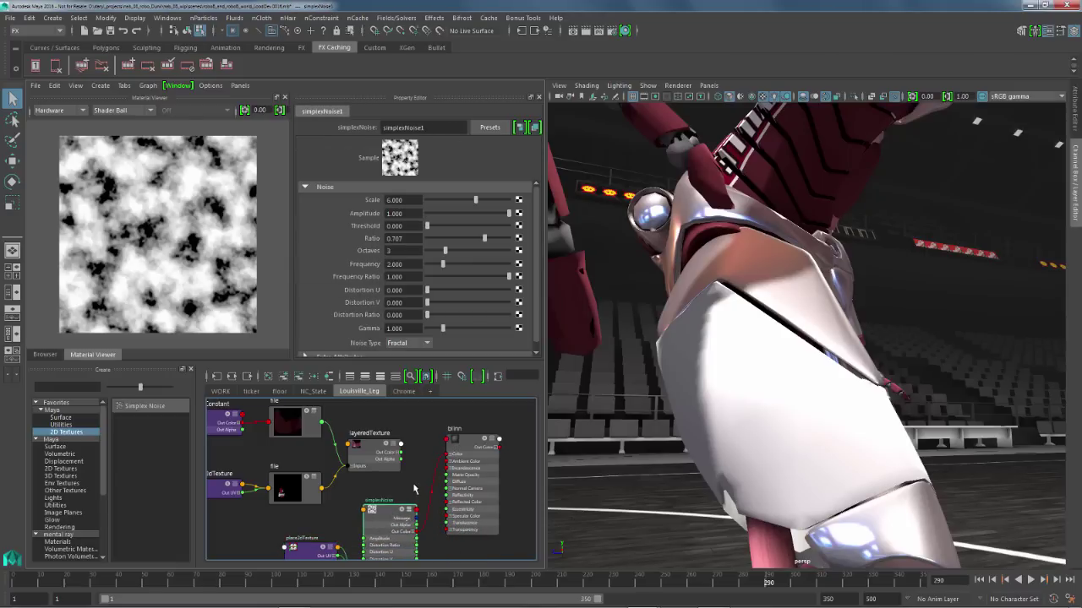
# - Set the Simplex Noise placement's Repeat UV to 30 by 30 and check the pattern on the thigh
pyautogui.click(322, 551)
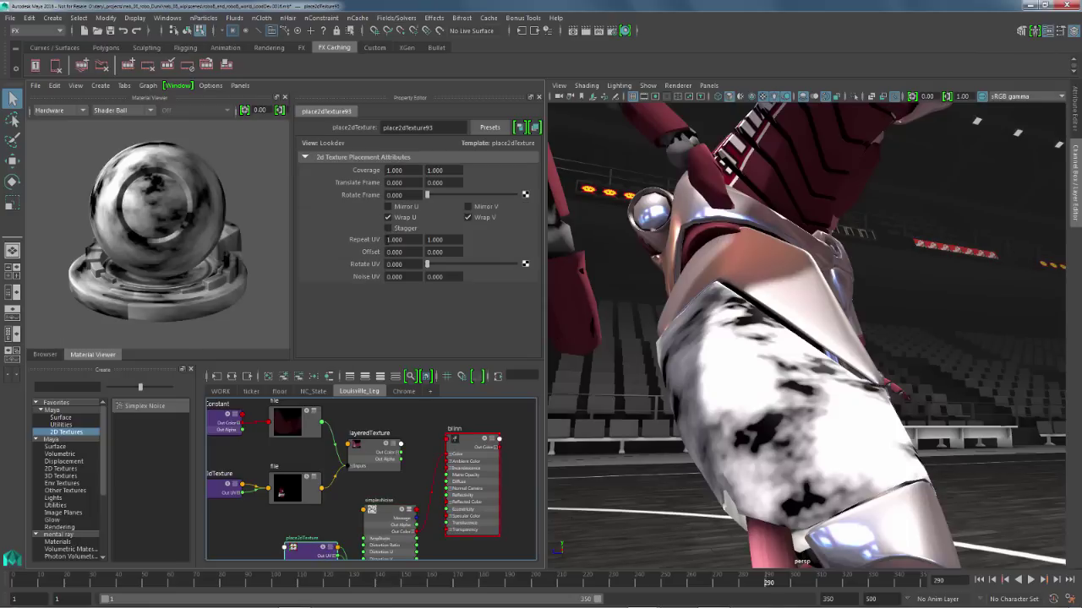
pyautogui.click(418, 240)
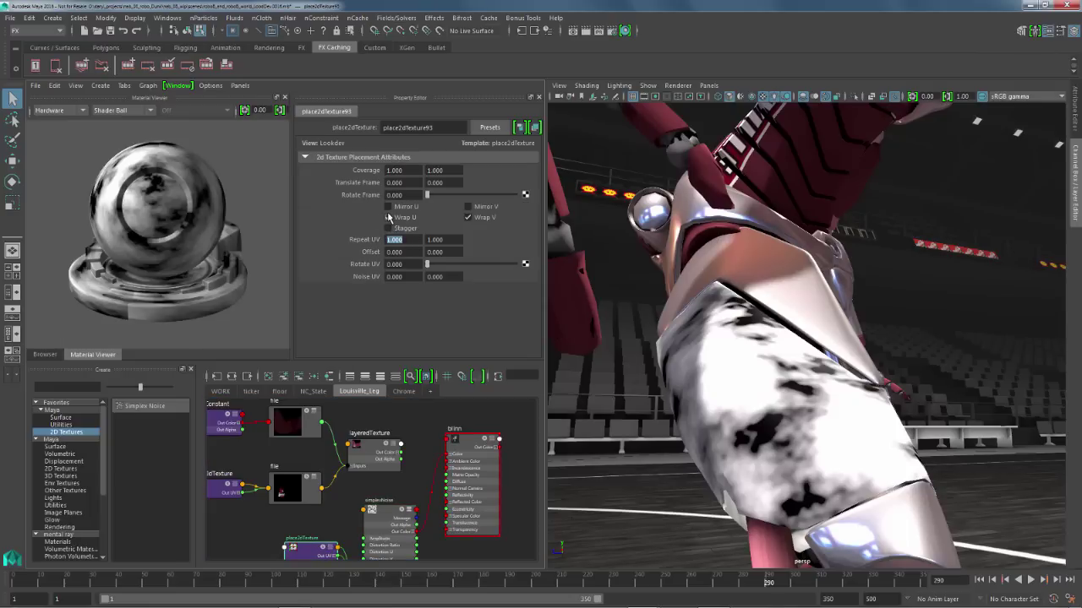
pyautogui.write('30')
pyautogui.press('Tab')
pyautogui.write('3')
pyautogui.click(388, 217)
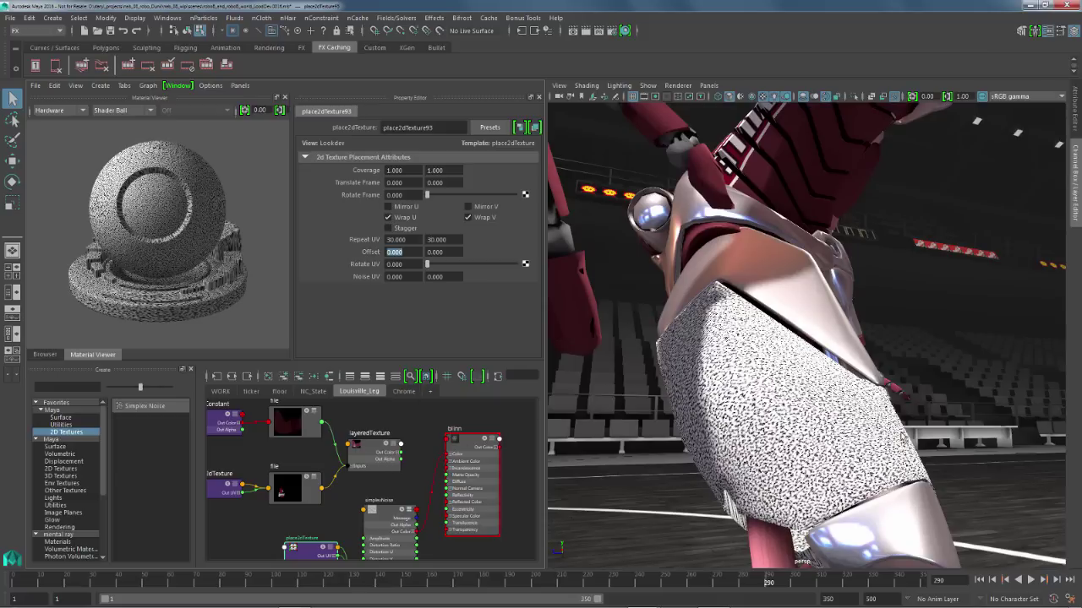
pyautogui.keyDown('alt'); pyautogui.moveTo(907, 428); pyautogui.dragTo(849, 433, button='right'); pyautogui.keyUp('alt')
pyautogui.keyDown('alt'); pyautogui.moveTo(849, 433); pyautogui.dragTo(744, 439); pyautogui.keyUp('alt')
# - Switch the Simplex Noise to the Cellular noise type and lower its Scale to about 0.909
pyautogui.click(389, 517)
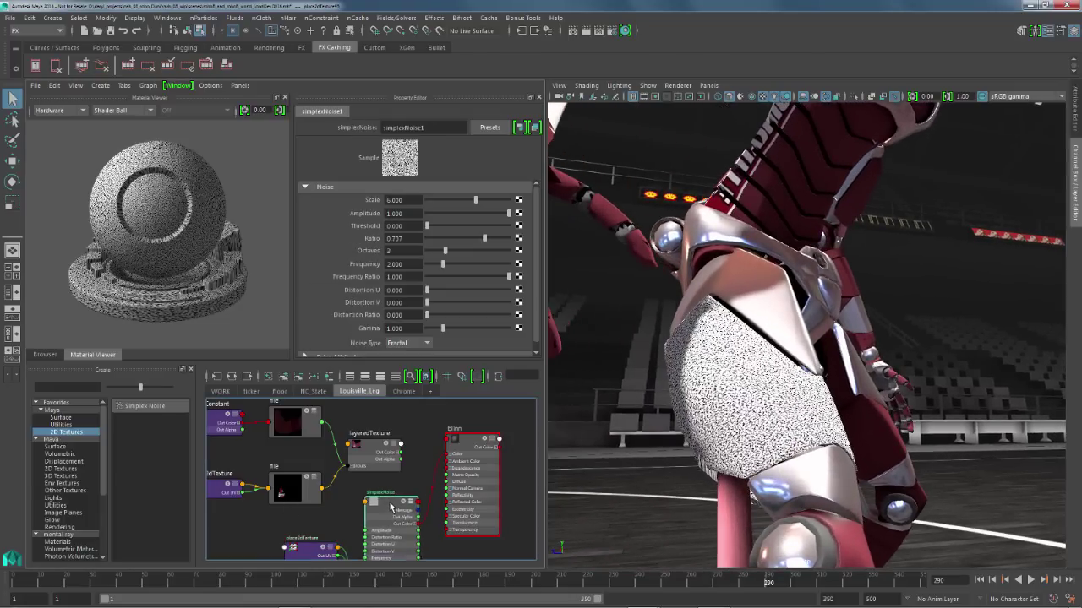
pyautogui.moveTo(390, 517); pyautogui.dragTo(395, 501)
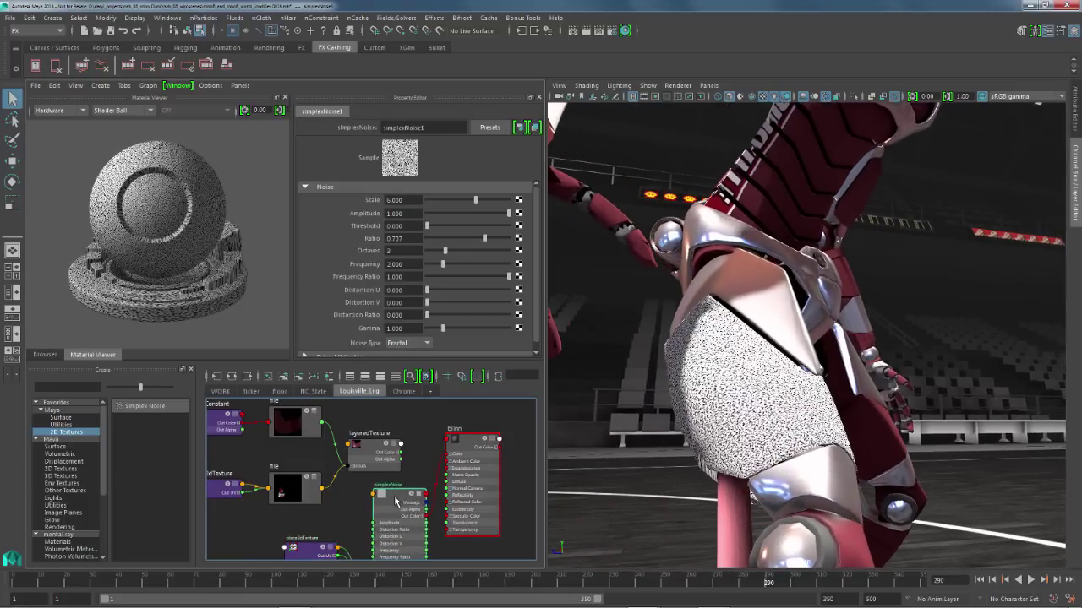
pyautogui.click(393, 343)
pyautogui.click(411, 365)
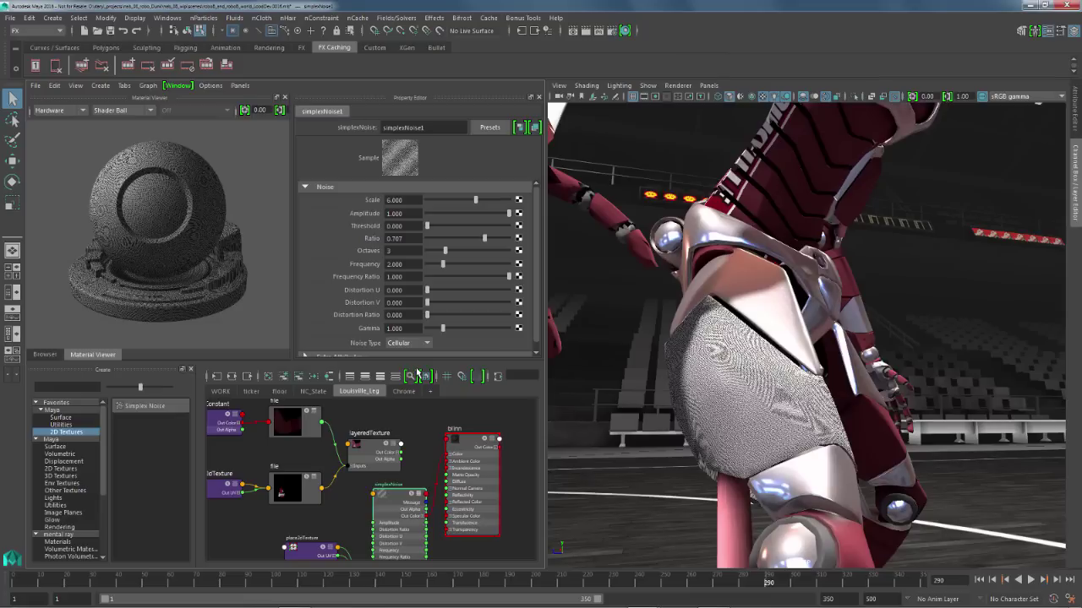
pyautogui.moveTo(459, 205); pyautogui.dragTo(435, 203)
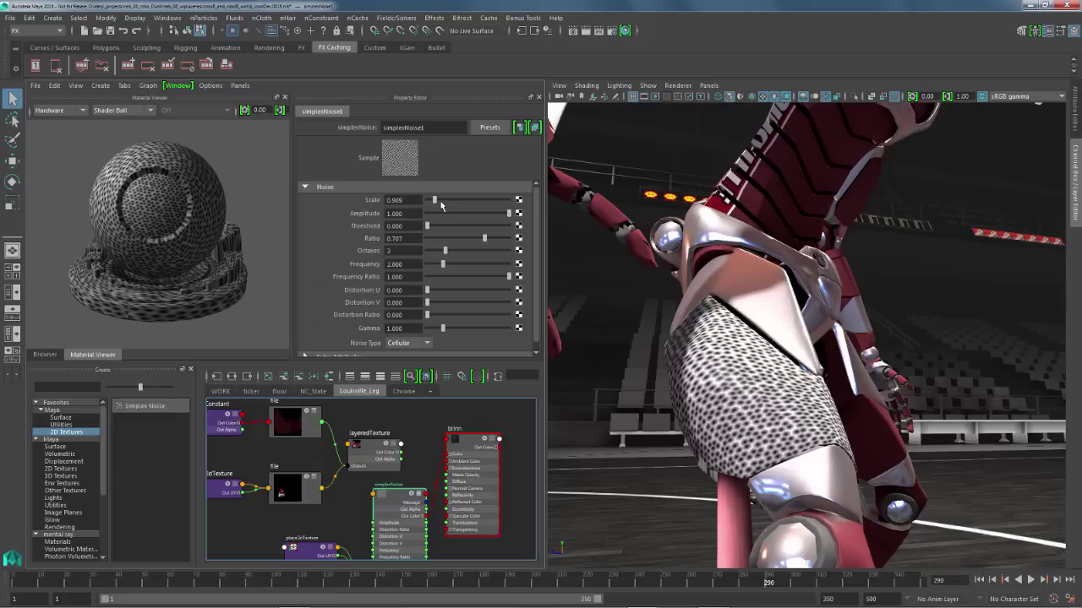
# - Try the Ridged noise type with a Scale of about 1.748 on the thigh, and return the noise type to Cellular
pyautogui.click(412, 343)
pyautogui.click(415, 374)
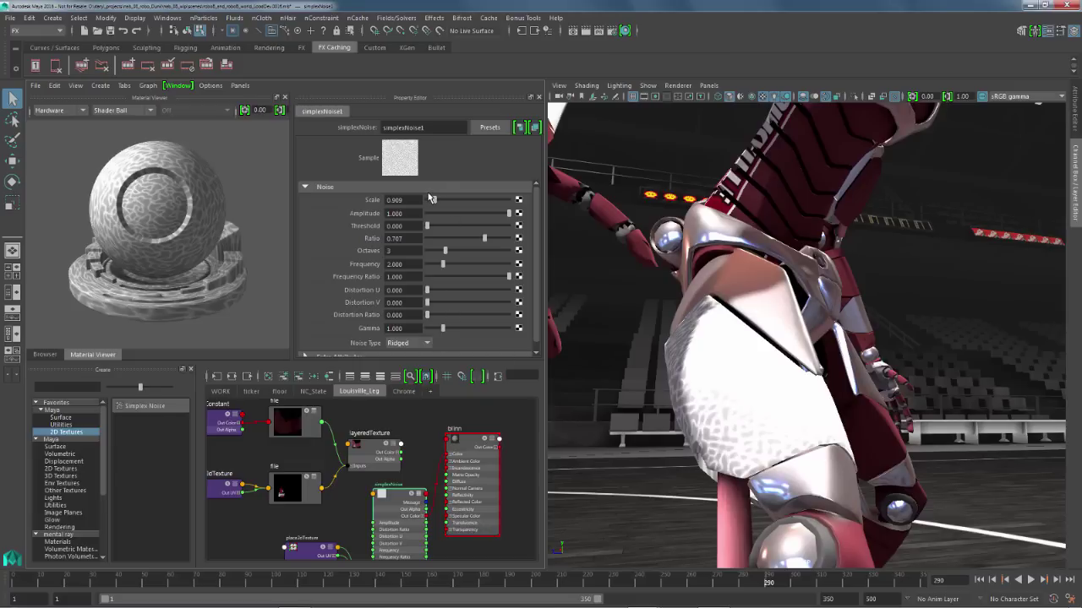
pyautogui.moveTo(431, 199); pyautogui.dragTo(440, 199)
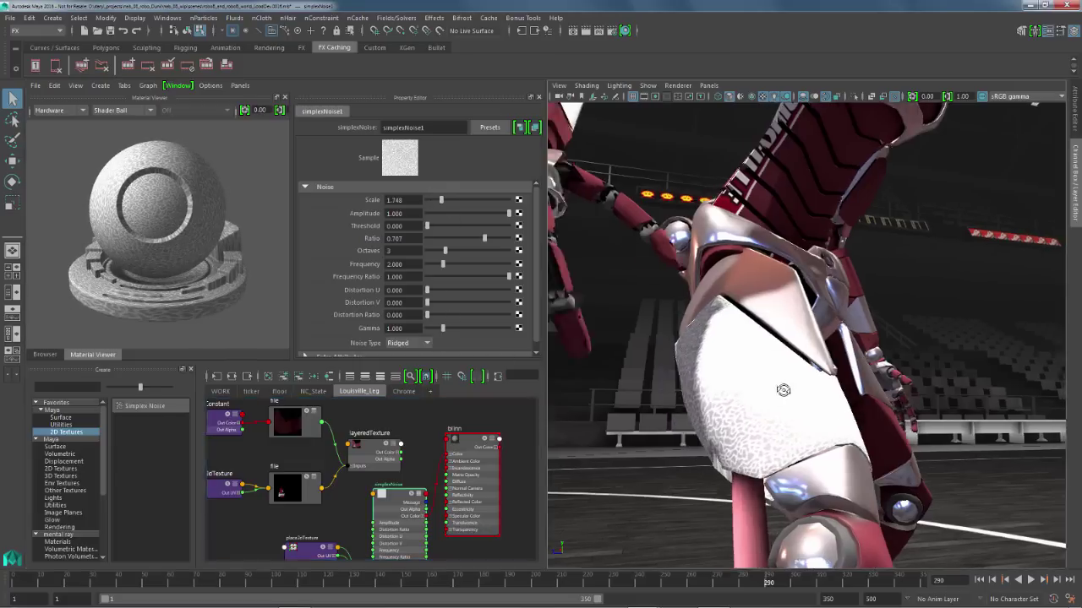
pyautogui.keyDown('alt'); pyautogui.moveTo(784, 390); pyautogui.dragTo(799, 391); pyautogui.keyUp('alt')
pyautogui.keyDown('alt'); pyautogui.moveTo(798, 390); pyautogui.dragTo(770, 375, button='middle'); pyautogui.keyUp('alt')
pyautogui.keyDown('alt'); pyautogui.moveTo(770, 374); pyautogui.dragTo(765, 379, button='right'); pyautogui.keyUp('alt')
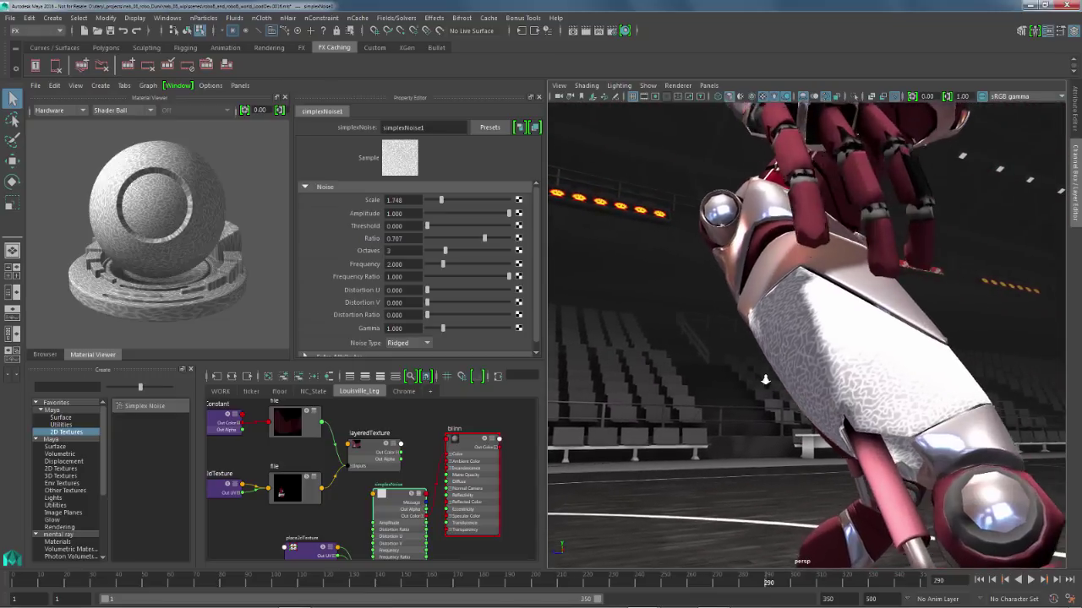
pyautogui.keyDown('alt'); pyautogui.moveTo(764, 380); pyautogui.dragTo(778, 354); pyautogui.keyUp('alt')
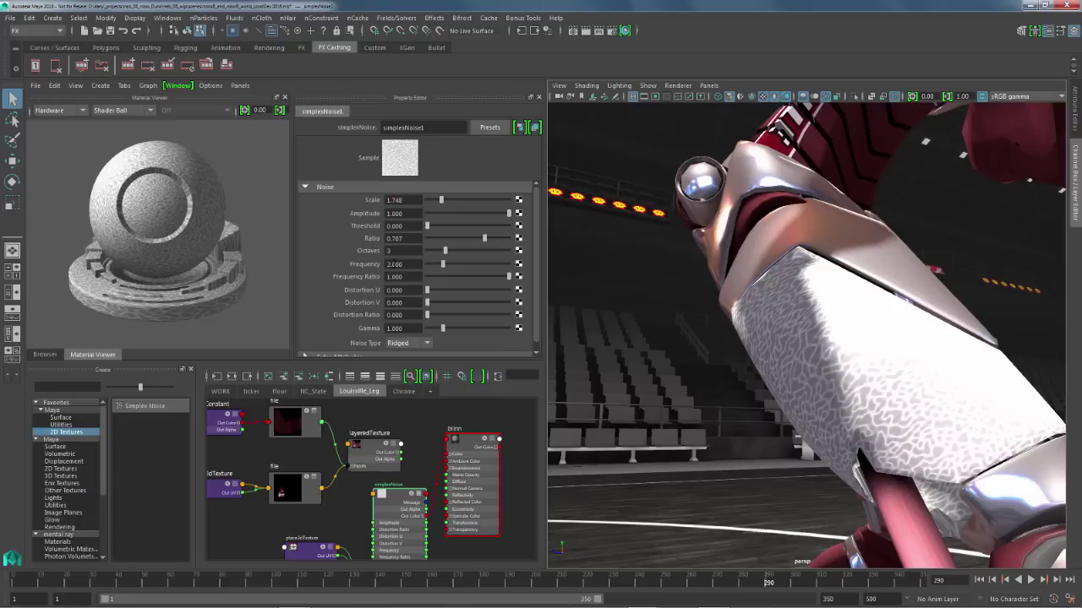
pyautogui.click(404, 344)
pyautogui.click(405, 370)
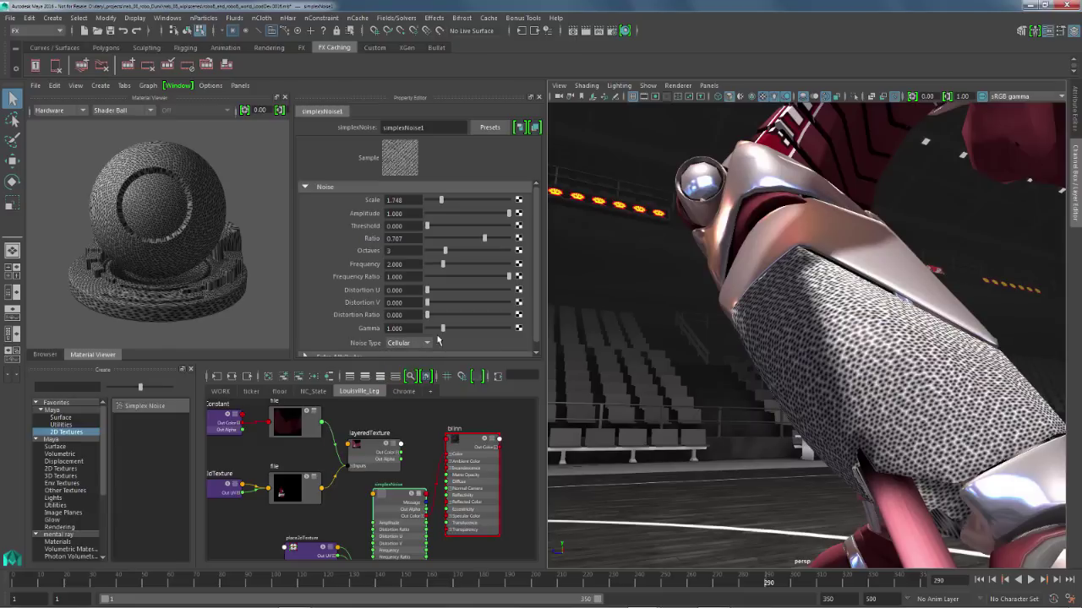
# - Add a second Simplex Noise texture and place it with its placement node beside the cellular noise
pyautogui.keyDown('alt'); pyautogui.moveTo(398, 514); pyautogui.dragTo(405, 463, button='middle'); pyautogui.keyUp('alt')
pyautogui.scroll(-1, 404, 474)
pyautogui.moveTo(143, 406); pyautogui.dragTo(252, 505, button='middle')
pyautogui.moveTo(278, 513); pyautogui.dragTo(245, 524)
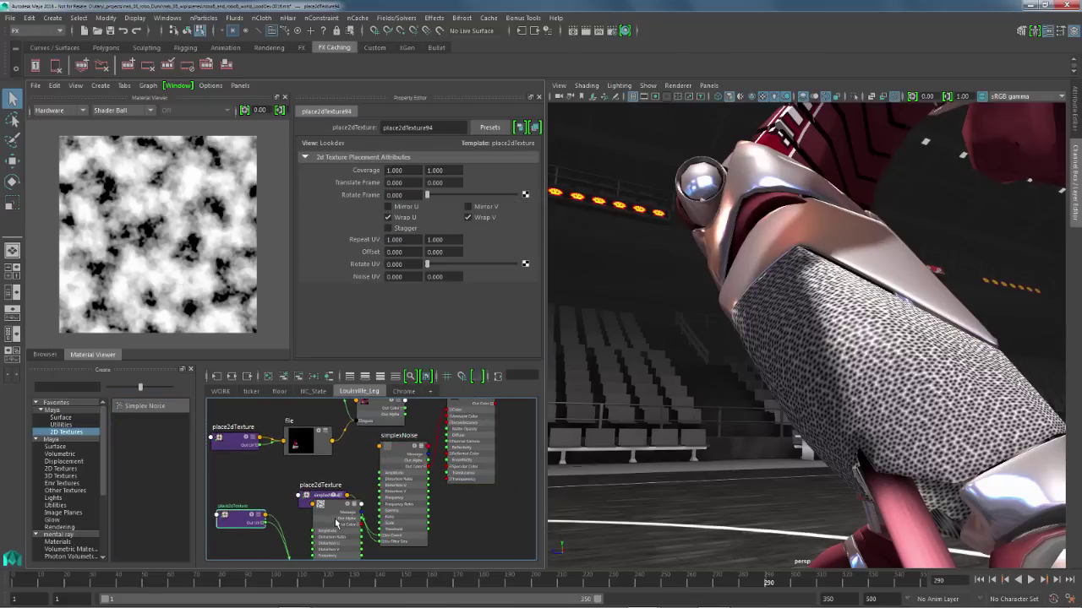
pyautogui.moveTo(335, 515); pyautogui.dragTo(318, 477)
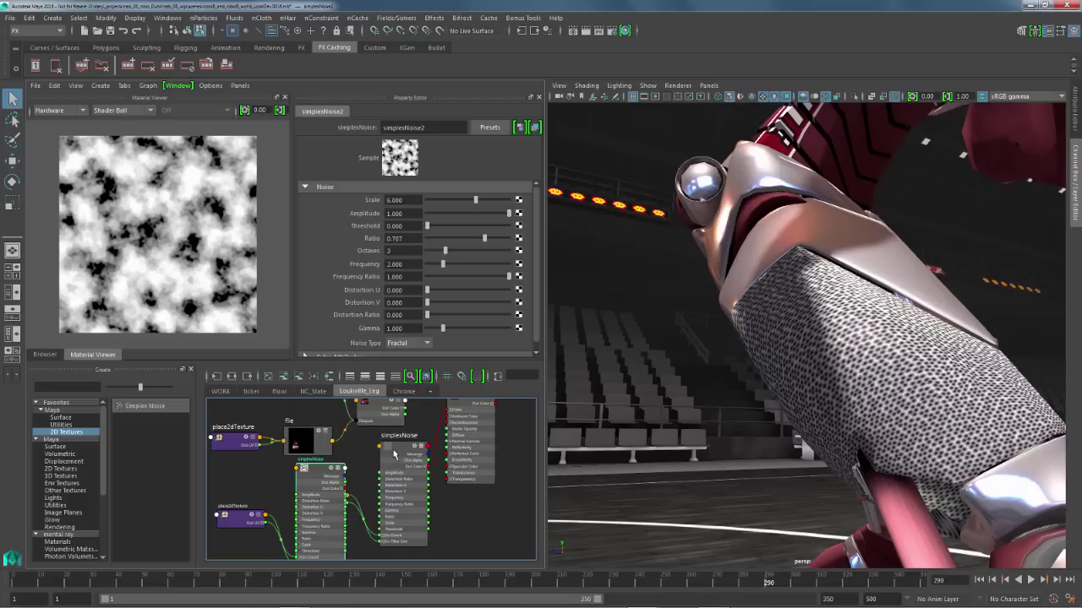
# - Connect the second Simplex Noise to the cellular noise's Distortion U and Distortion V, and set its Distortion Ratio to about 0.685
pyautogui.click(393, 454)
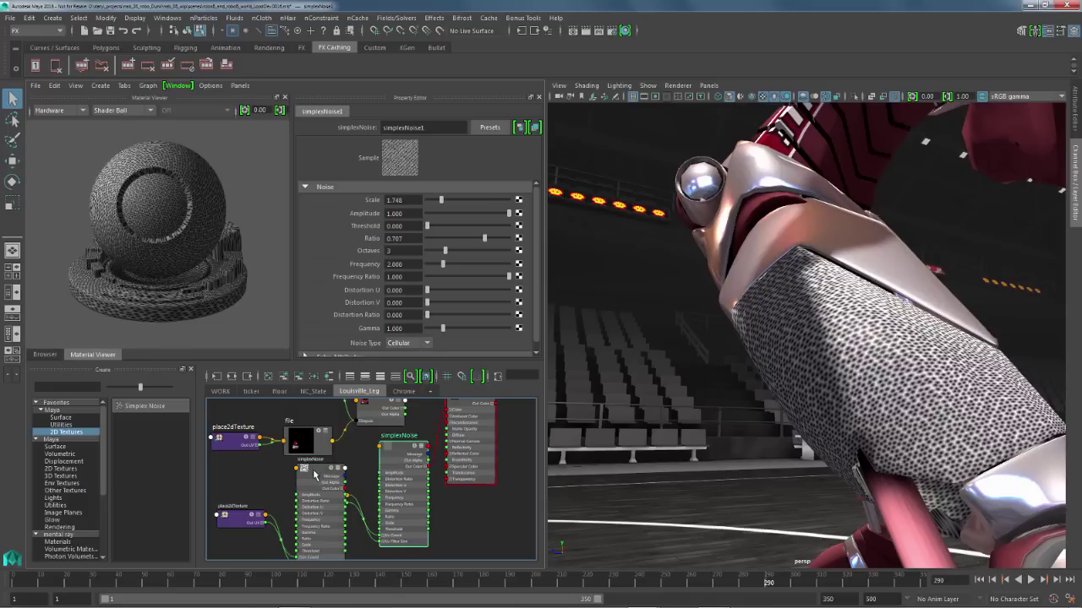
pyautogui.moveTo(314, 476); pyautogui.dragTo(359, 293, button='middle')
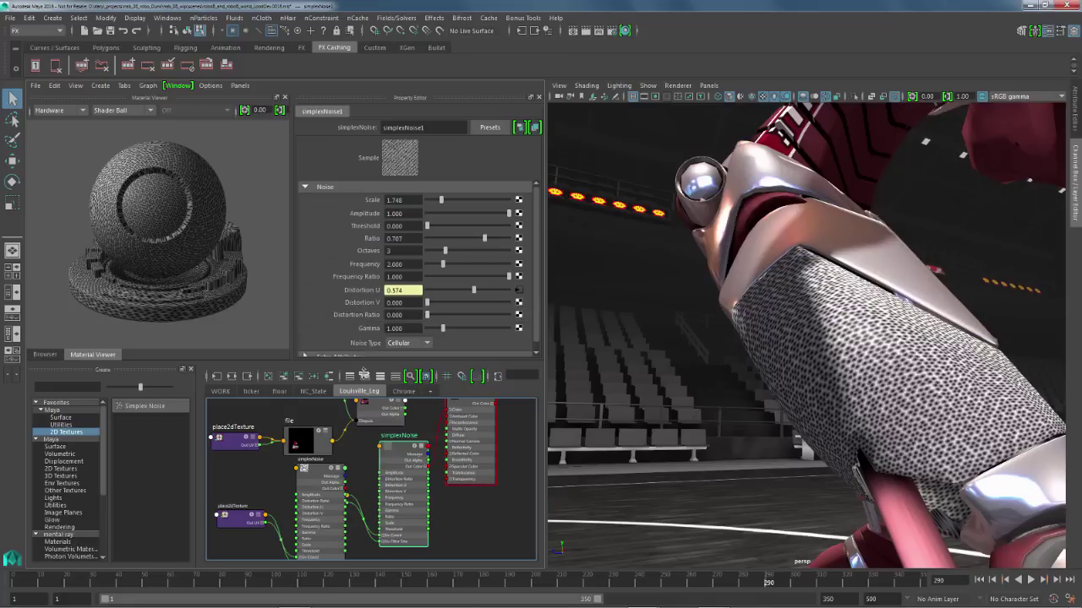
pyautogui.moveTo(310, 463); pyautogui.dragTo(359, 303, button='middle')
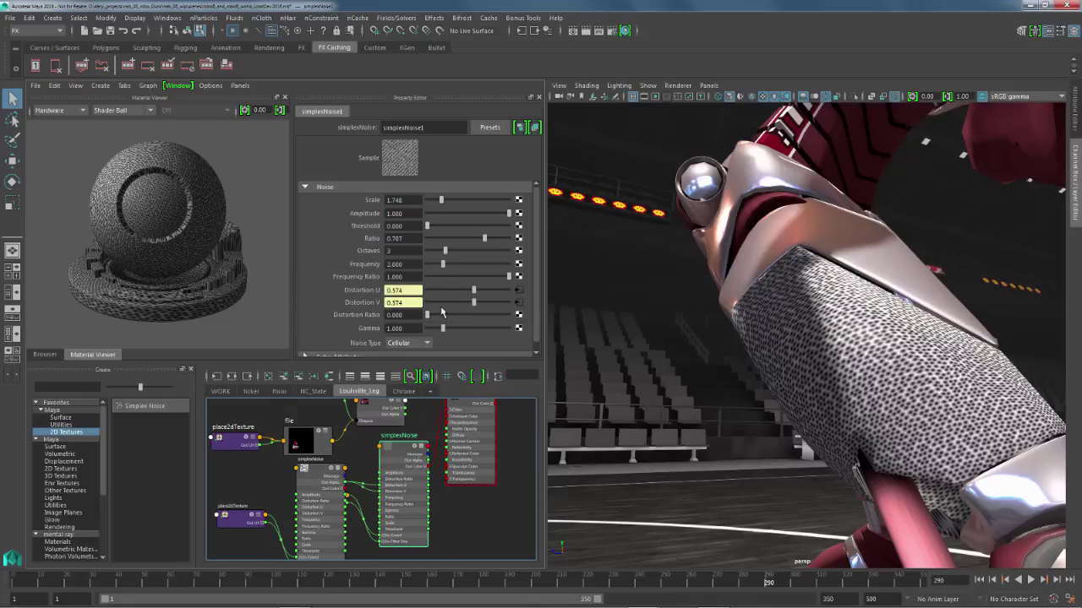
pyautogui.moveTo(430, 316); pyautogui.dragTo(482, 319)
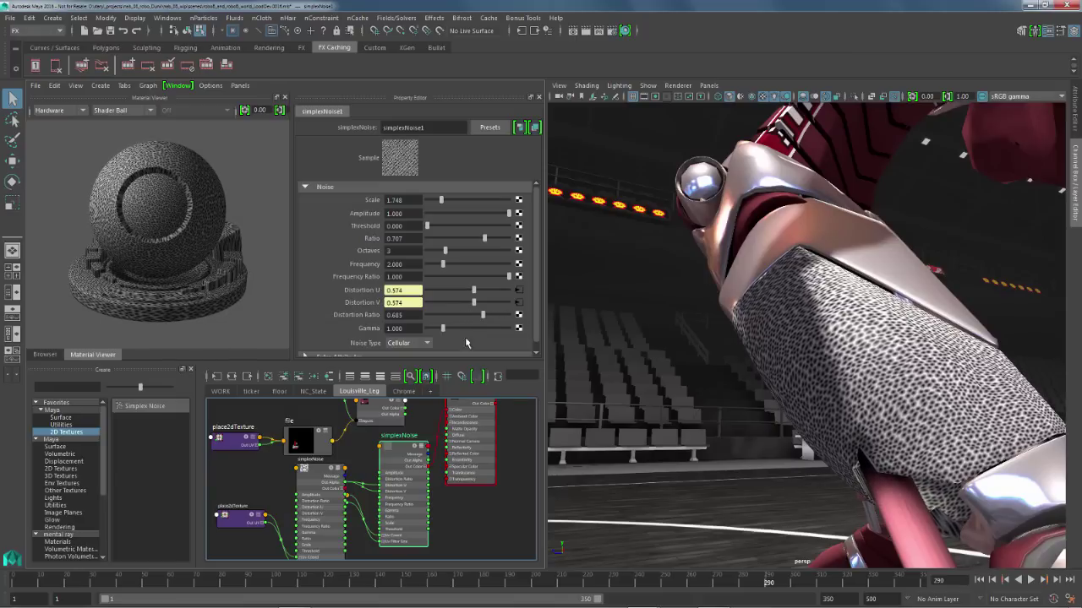
# - Raise the second Simplex Noise's Frequency to about 2.587 and review the distorted pattern on the thigh
pyautogui.click(301, 478)
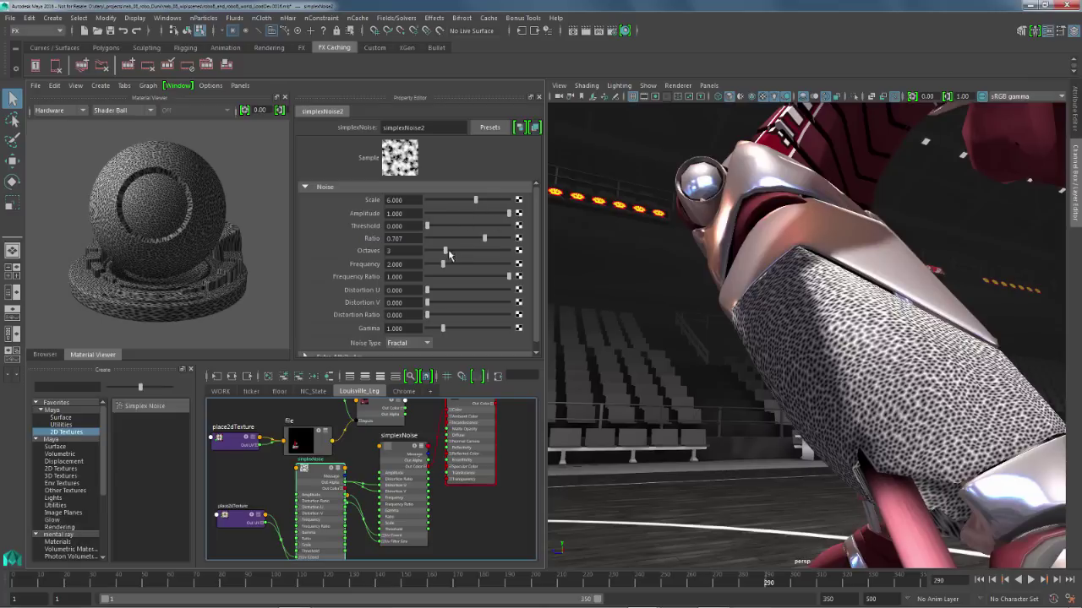
pyautogui.moveTo(443, 264); pyautogui.dragTo(448, 269)
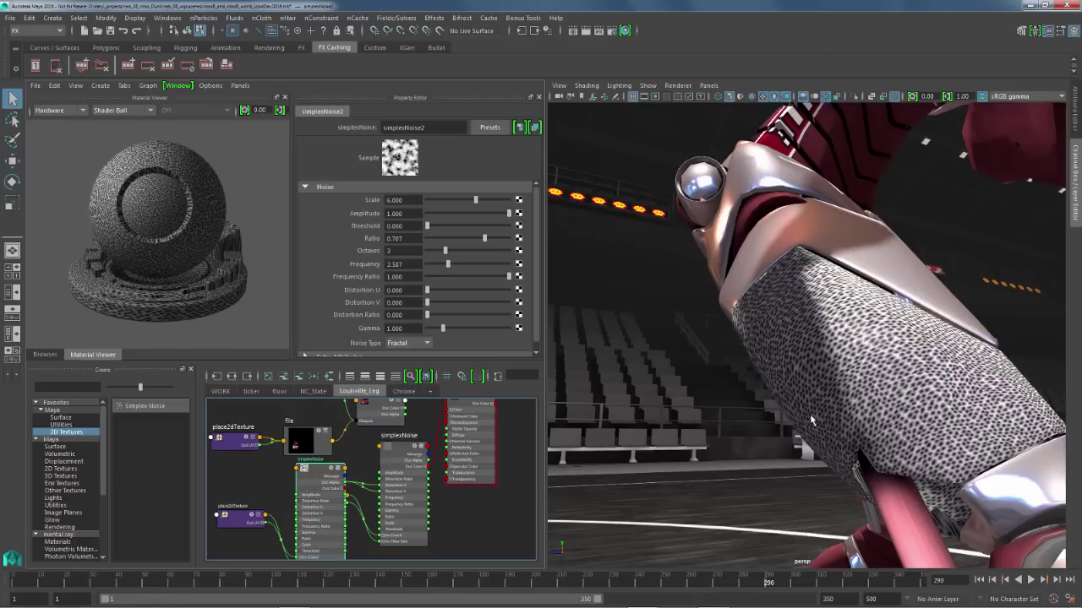
pyautogui.keyDown('alt'); pyautogui.moveTo(834, 422); pyautogui.dragTo(852, 398); pyautogui.keyUp('alt')
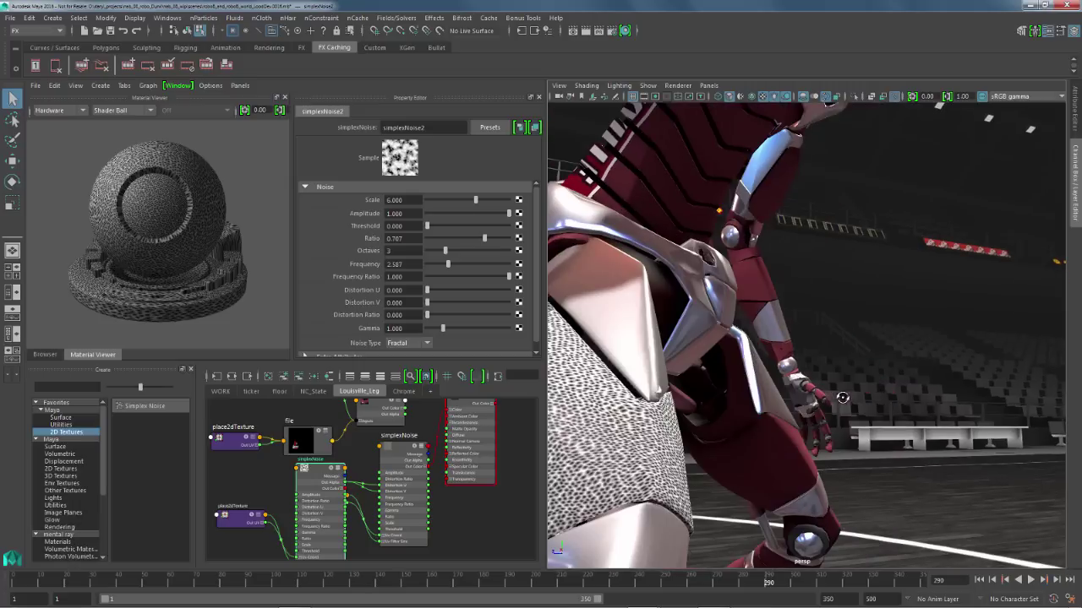
# - Connect the layered texture's Out Color back to the Color of the blinn leg material, replacing the noise
pyautogui.keyDown('alt'); pyautogui.moveTo(852, 399); pyautogui.dragTo(742, 418, button='right'); pyautogui.keyUp('alt')
pyautogui.keyDown('alt'); pyautogui.moveTo(742, 417); pyautogui.dragTo(747, 425); pyautogui.keyUp('alt')
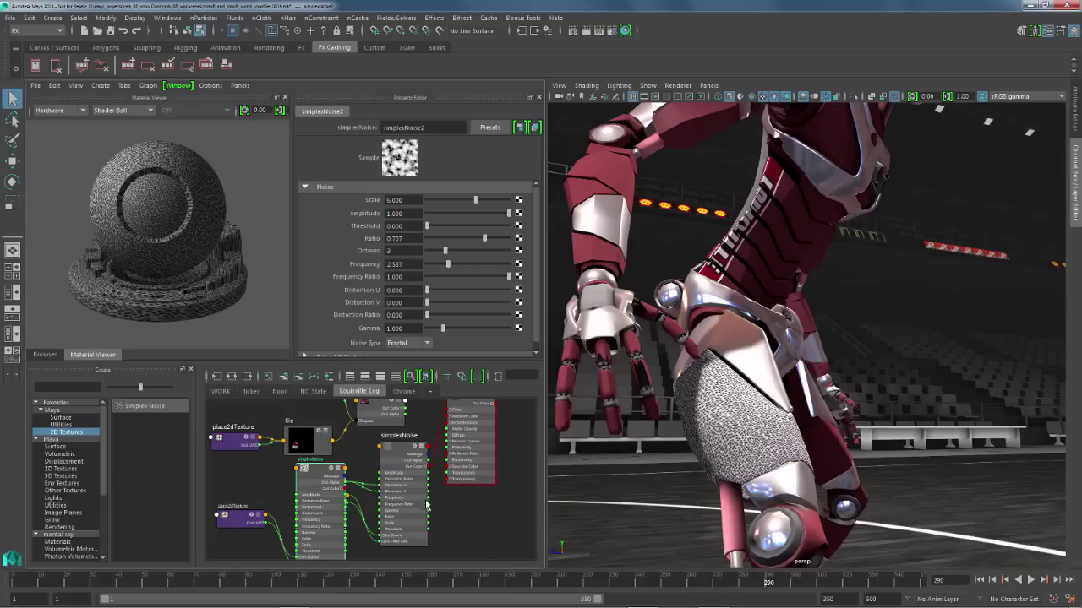
pyautogui.keyDown('alt'); pyautogui.moveTo(424, 502); pyautogui.dragTo(414, 532, button='middle'); pyautogui.keyUp('alt')
pyautogui.click(471, 429)
pyautogui.moveTo(472, 431); pyautogui.dragTo(477, 431)
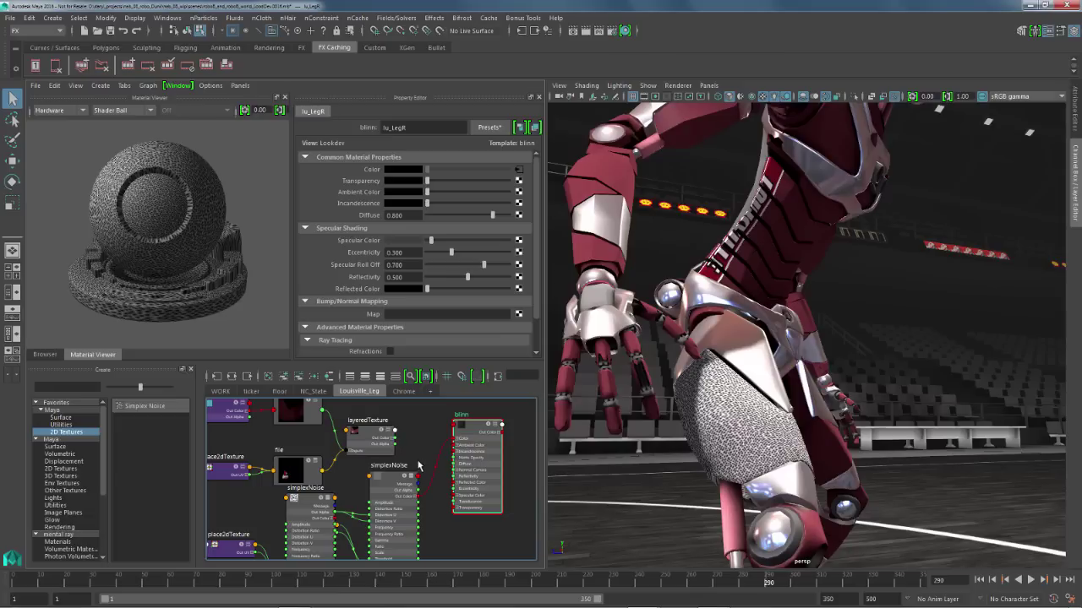
pyautogui.moveTo(395, 439); pyautogui.dragTo(456, 438)
pyautogui.keyDown('alt'); pyautogui.moveTo(691, 428); pyautogui.dragTo(684, 443, button='right'); pyautogui.keyUp('alt')
pyautogui.keyDown('alt'); pyautogui.moveTo(684, 441); pyautogui.dragTo(683, 427, button='middle'); pyautogui.keyUp('alt')
pyautogui.scroll(-1, 682, 427)
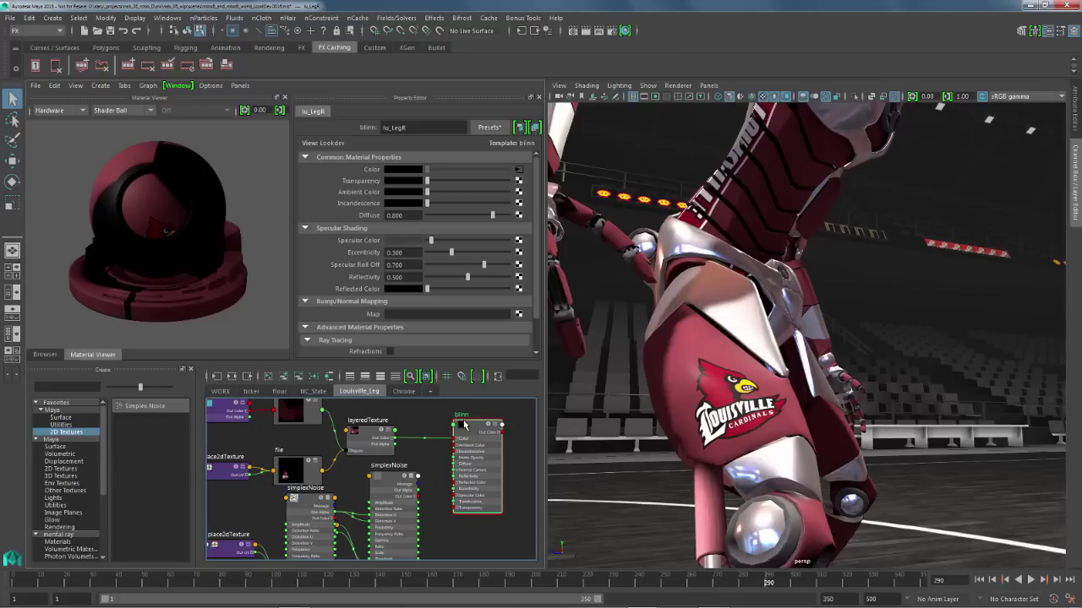
# - Assign the cellular Simplex Noise as the leg material's bump map and set the Bump Depth to 0.1
pyautogui.moveTo(390, 476); pyautogui.dragTo(359, 317, button='middle')
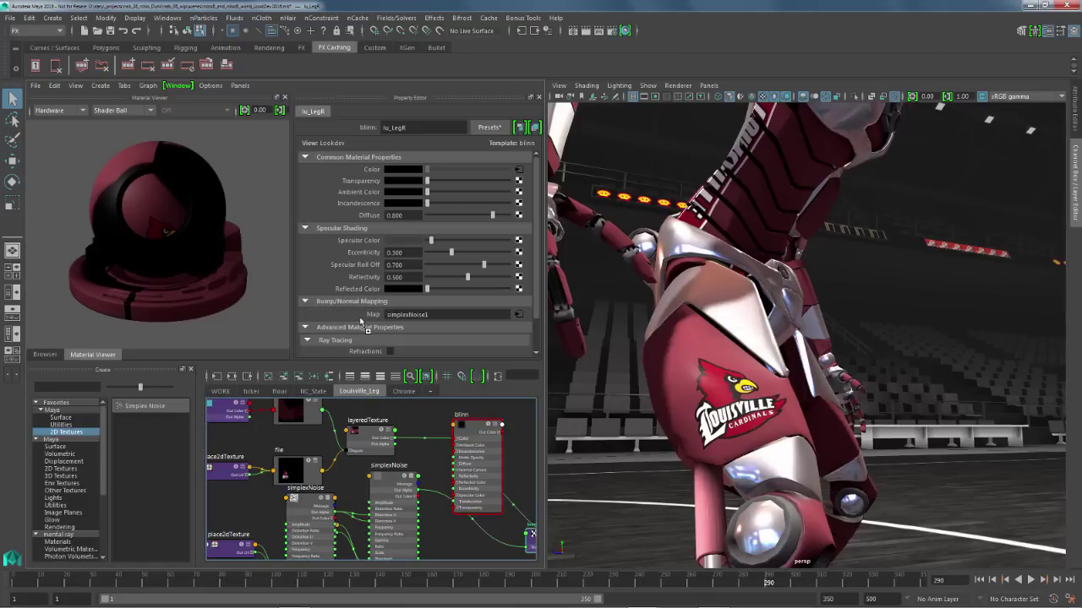
pyautogui.keyDown('alt'); pyautogui.moveTo(414, 504); pyautogui.dragTo(392, 495, button='middle'); pyautogui.keyUp('alt')
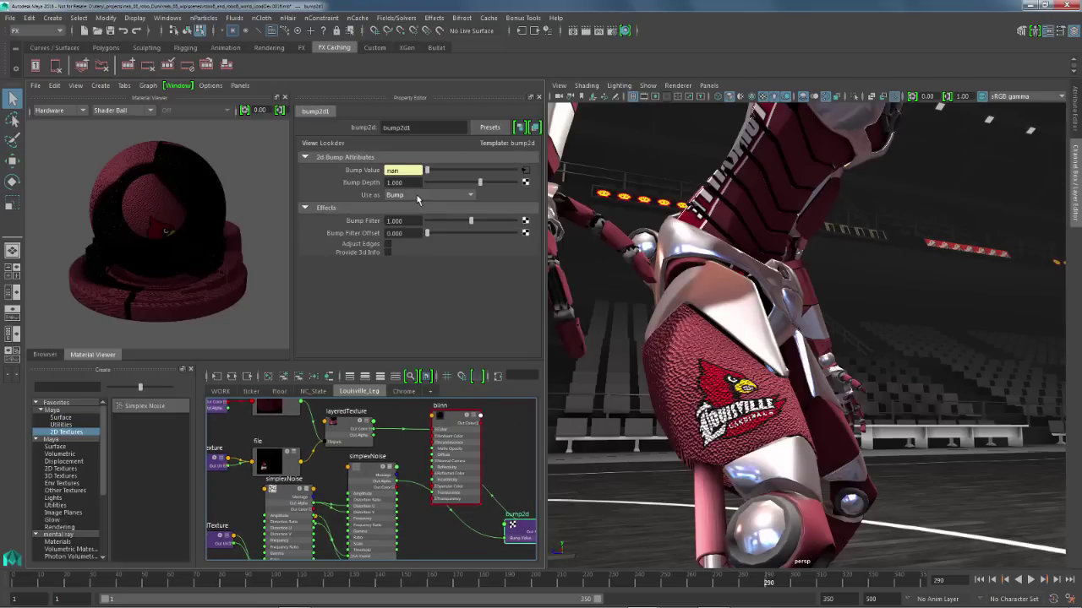
pyautogui.click(400, 183)
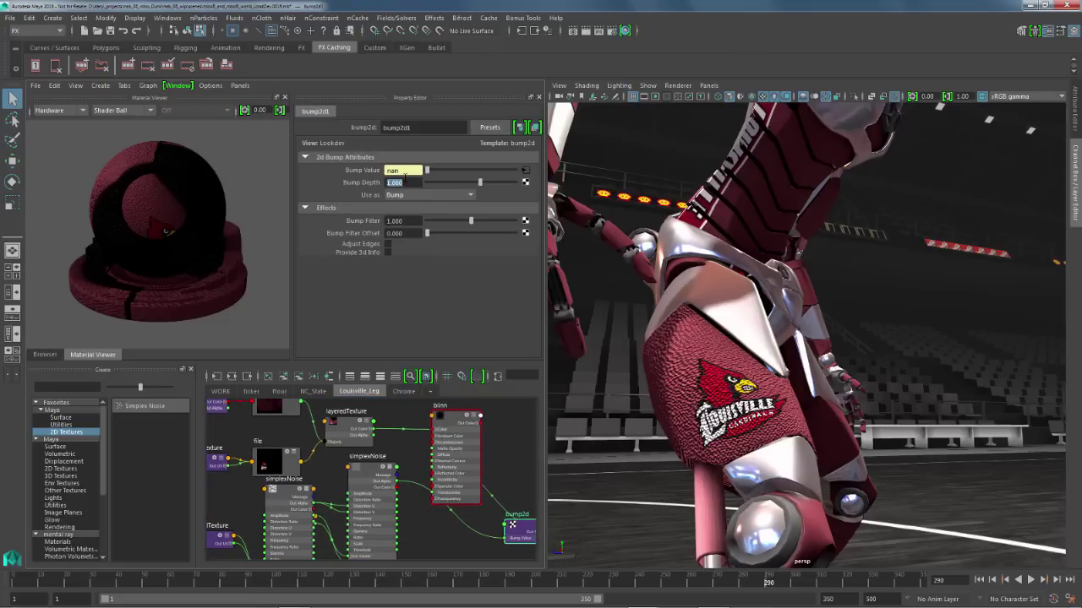
pyautogui.write('0.1')
pyautogui.press('Return')
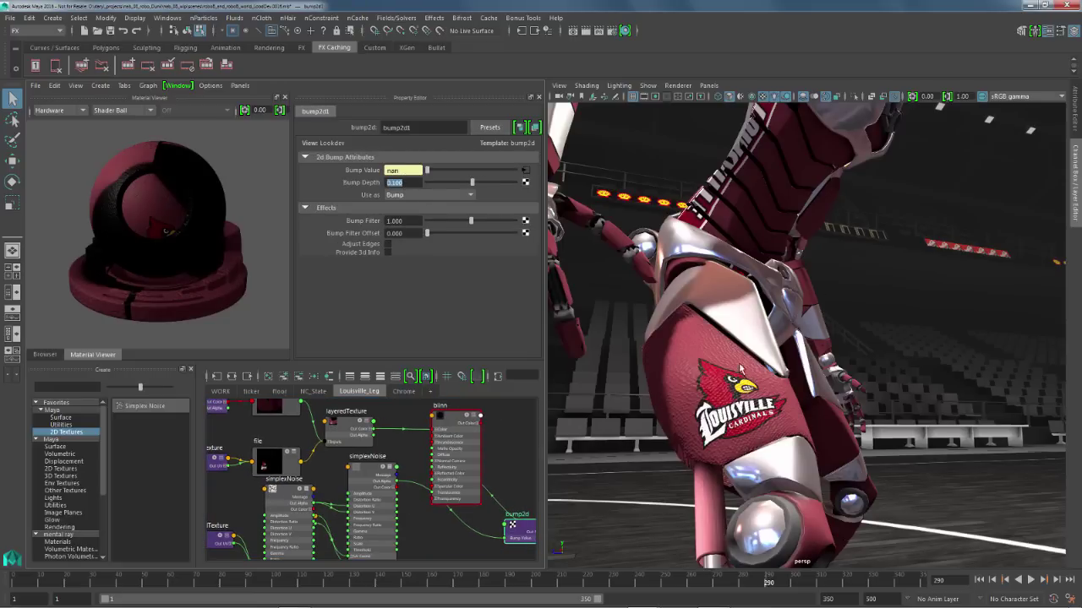
# - Reduce the Bump Depth of the leg's bump node to 0.05
pyautogui.keyDown('alt'); pyautogui.moveTo(731, 373); pyautogui.dragTo(734, 371); pyautogui.keyUp('alt')
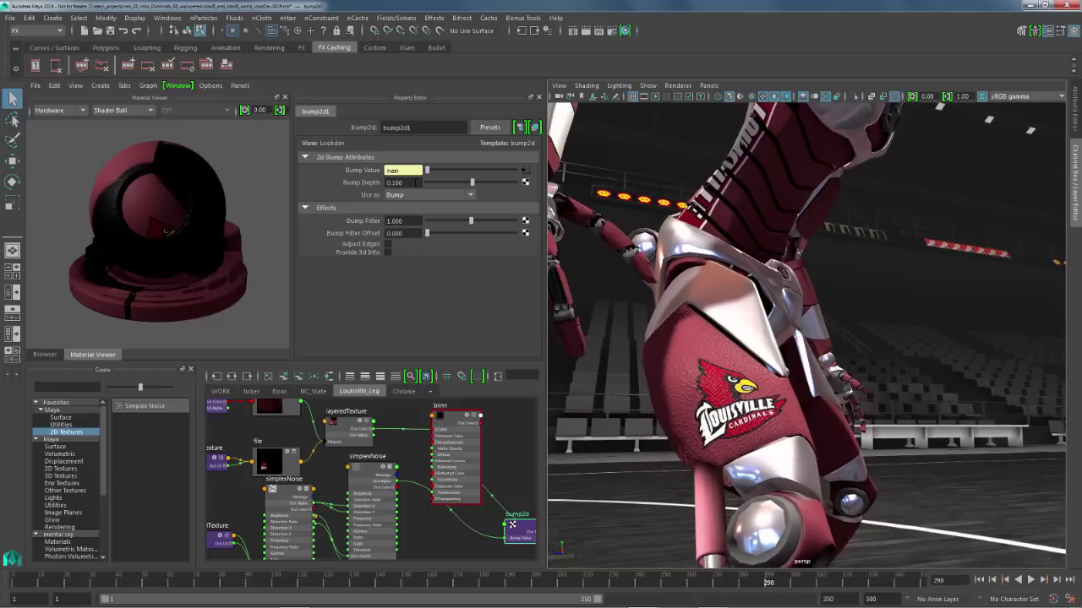
pyautogui.click(393, 182)
pyautogui.write('0.05')
pyautogui.press('Return')
# - Raise the cellular Simplex Noise's Scale to about 5.524 and check the finer bump on the thigh up close
pyautogui.click(364, 478)
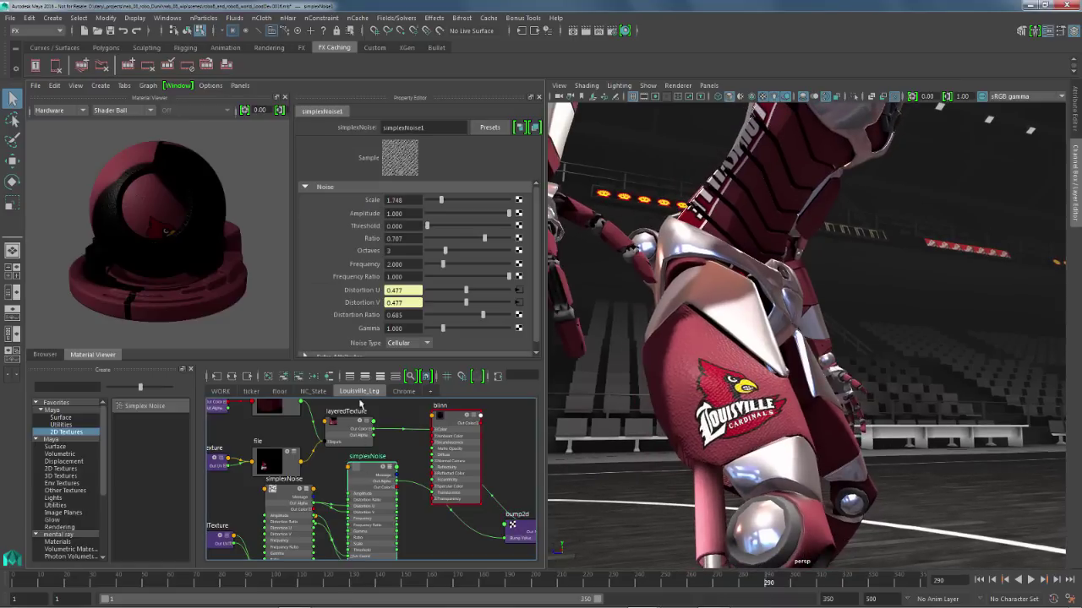
pyautogui.moveTo(436, 208); pyautogui.dragTo(472, 208)
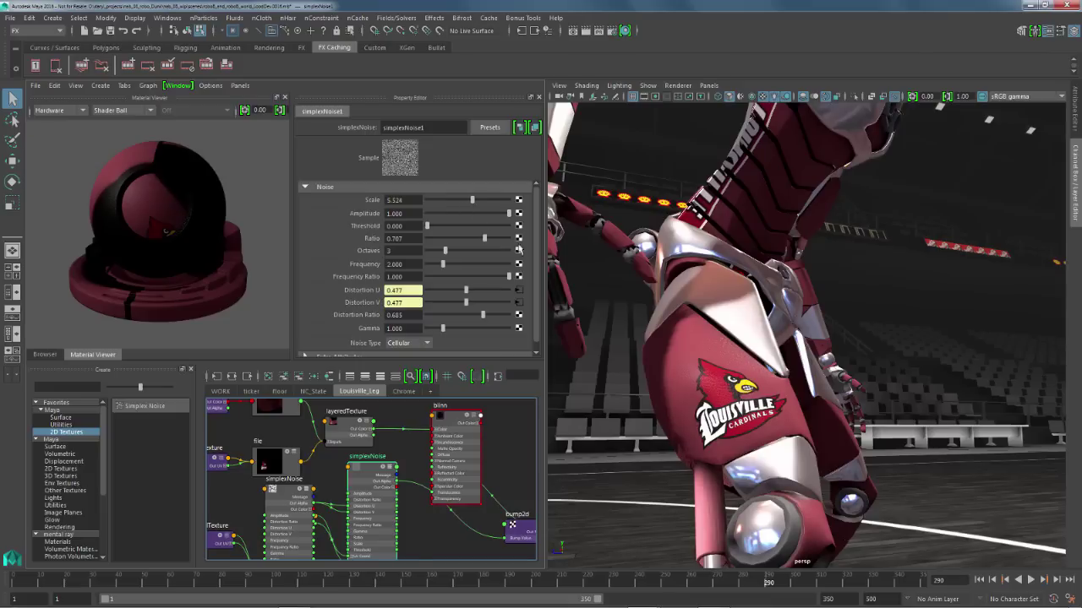
pyautogui.keyDown('alt'); pyautogui.moveTo(763, 406); pyautogui.dragTo(786, 396, button='middle'); pyautogui.keyUp('alt')
pyautogui.keyDown('alt'); pyautogui.moveTo(735, 404); pyautogui.dragTo(757, 404, button='right'); pyautogui.keyUp('alt')
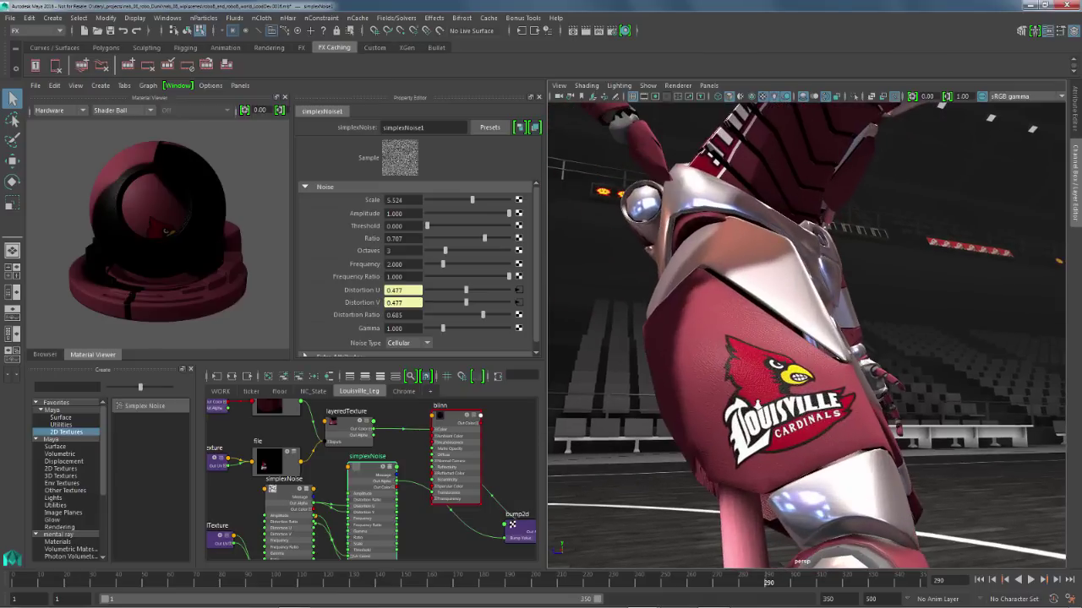
# - Switch the Material Viewer's renderer from Hardware to mental ray
pyautogui.click(53, 112)
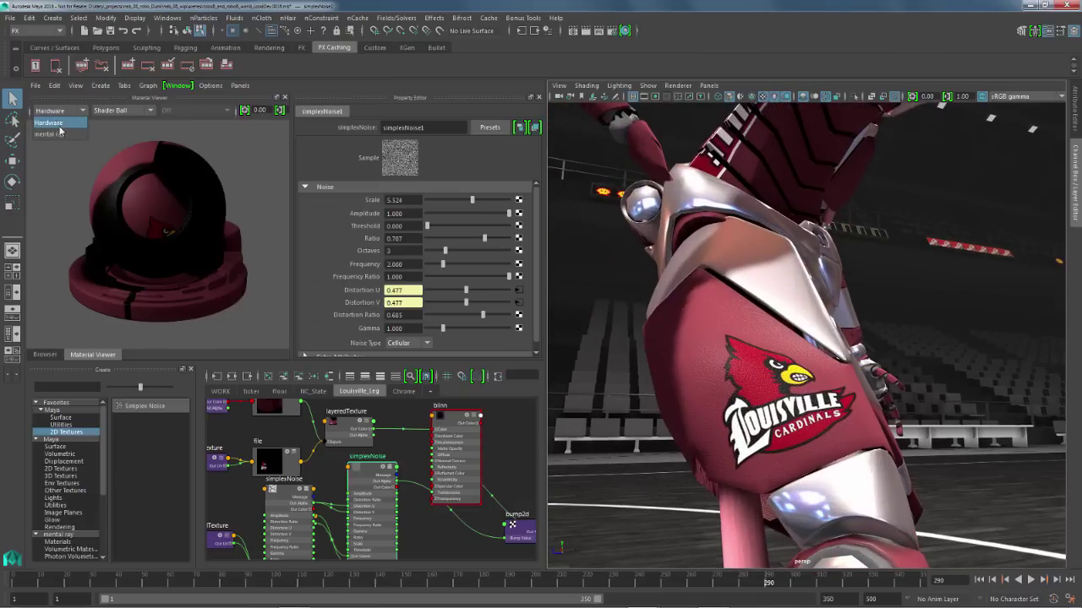
pyautogui.click(59, 133)
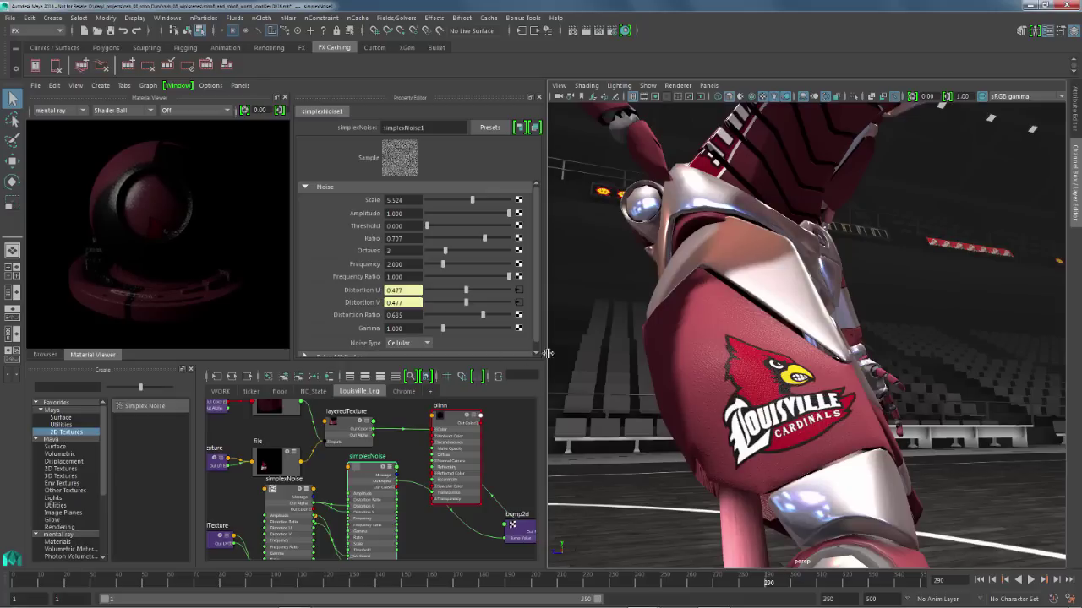
# - Examine the finished look of both robots on the basketball court from a distance and several angles
pyautogui.keyDown('alt'); pyautogui.moveTo(824, 388); pyautogui.dragTo(675, 380, button='right'); pyautogui.keyUp('alt')
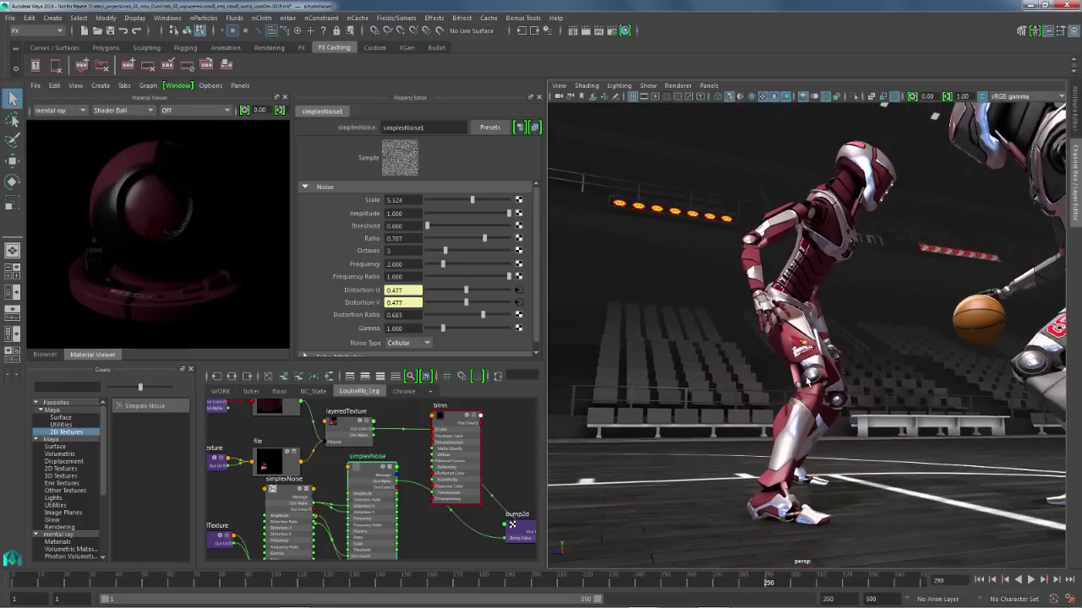
pyautogui.keyDown('alt'); pyautogui.moveTo(845, 388); pyautogui.dragTo(726, 393, button='middle'); pyautogui.keyUp('alt')
pyautogui.keyDown('alt'); pyautogui.moveTo(802, 398); pyautogui.dragTo(756, 398, button='right'); pyautogui.keyUp('alt')
pyautogui.keyDown('alt'); pyautogui.moveTo(756, 398); pyautogui.dragTo(780, 403); pyautogui.keyUp('alt')
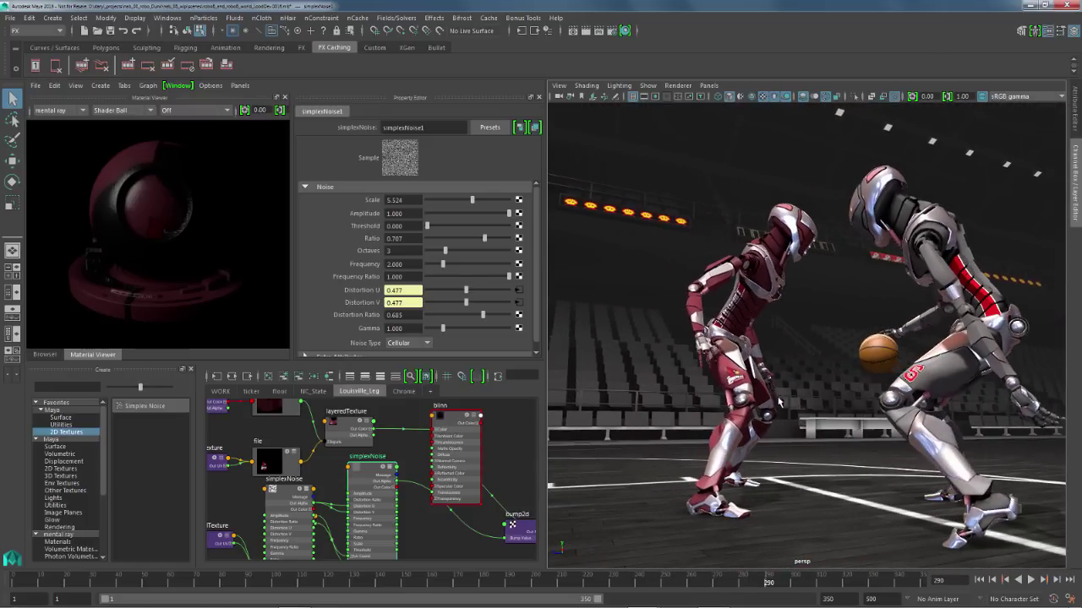
pyautogui.keyDown('alt'); pyautogui.moveTo(806, 402); pyautogui.dragTo(743, 404, button='middle'); pyautogui.keyUp('alt')
pyautogui.keyDown('alt'); pyautogui.moveTo(744, 404); pyautogui.dragTo(782, 404); pyautogui.keyUp('alt')
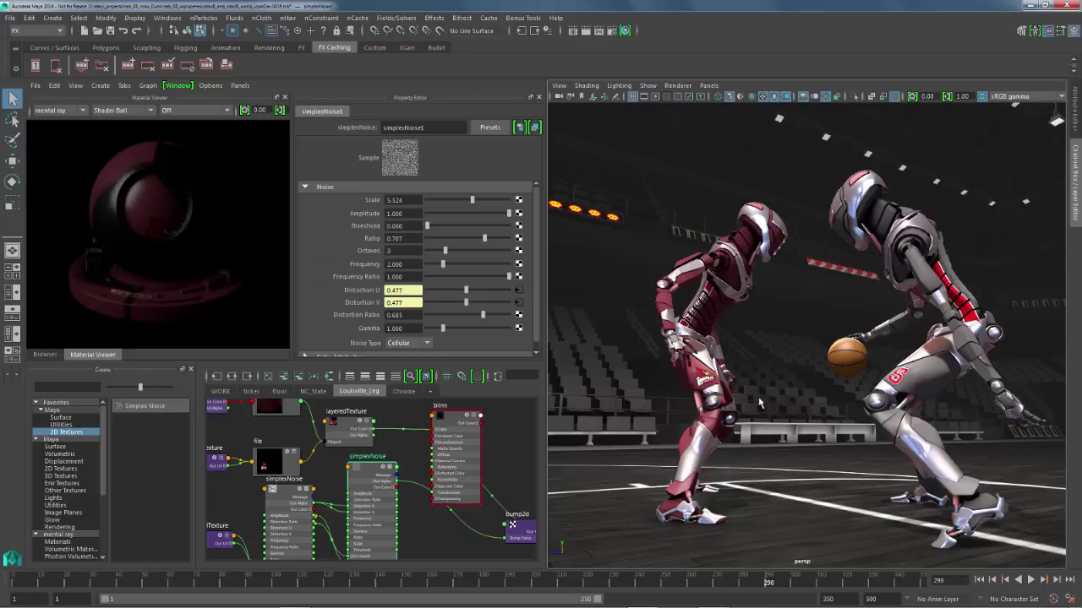
pyautogui.keyDown('alt'); pyautogui.moveTo(782, 404); pyautogui.dragTo(756, 386, button='middle'); pyautogui.keyUp('alt')
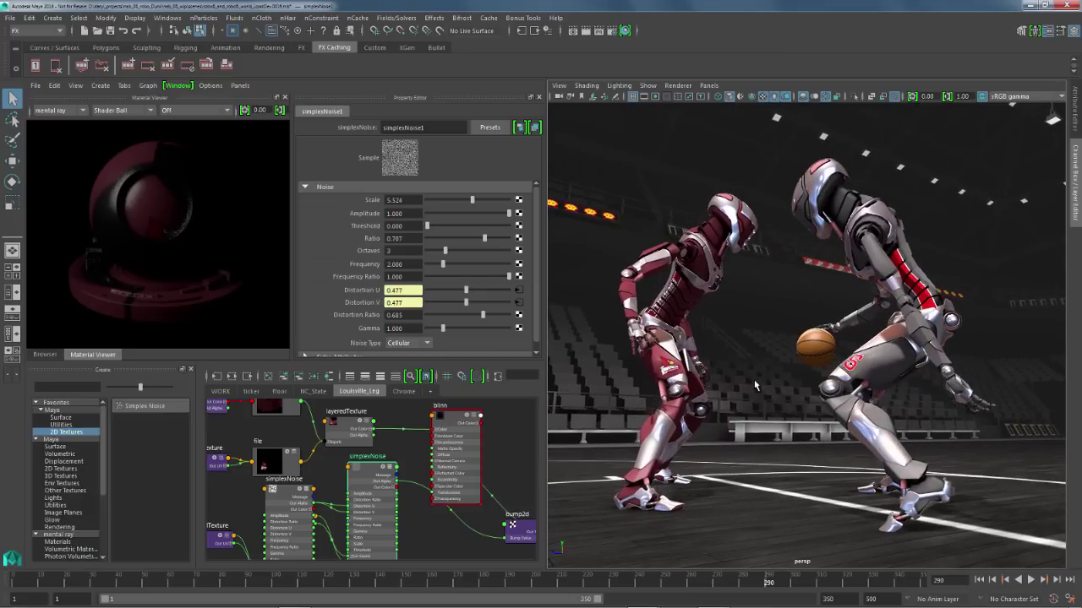